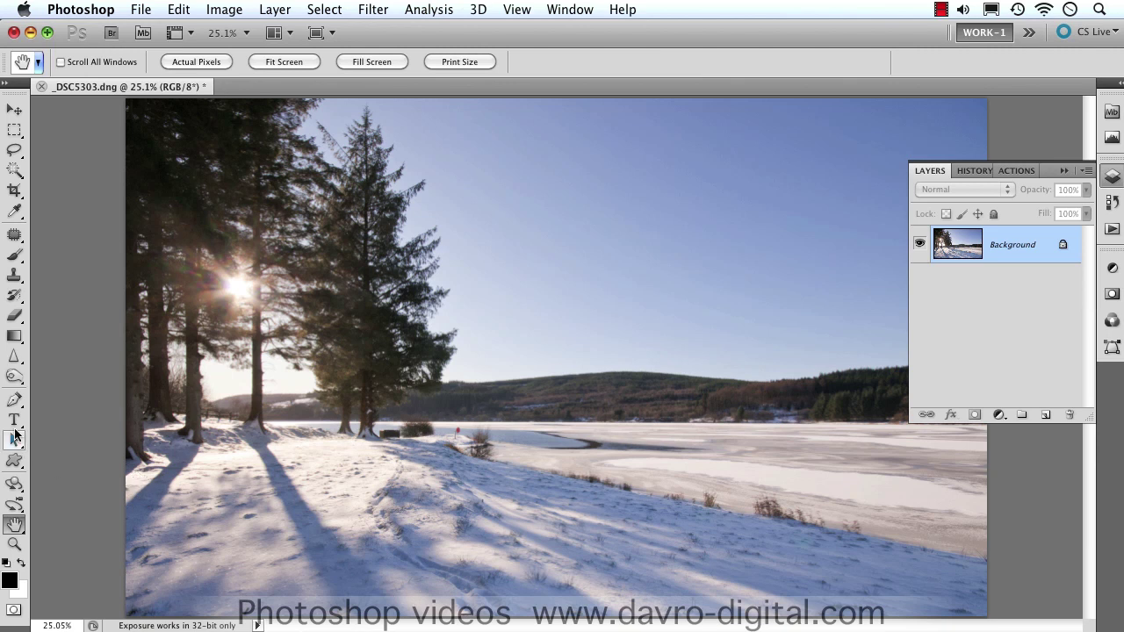
# Step: Type 'Happy Christmas' in Mesquite Std 72 px on the lower-left snow and commit it
pyautogui.click(14, 421)
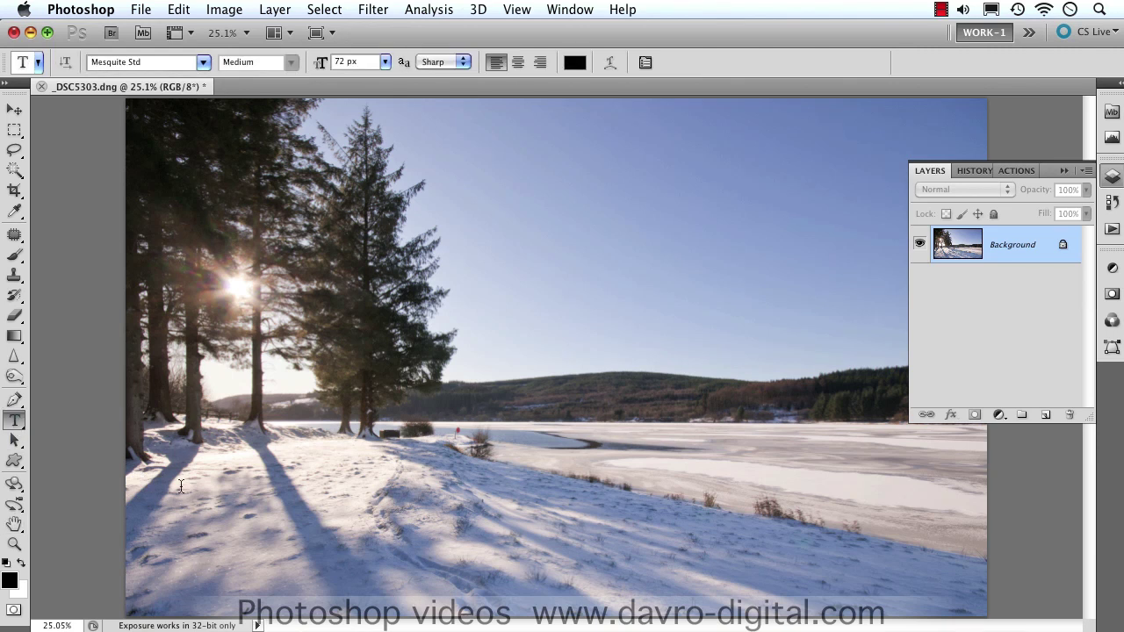
pyautogui.click(183, 524)
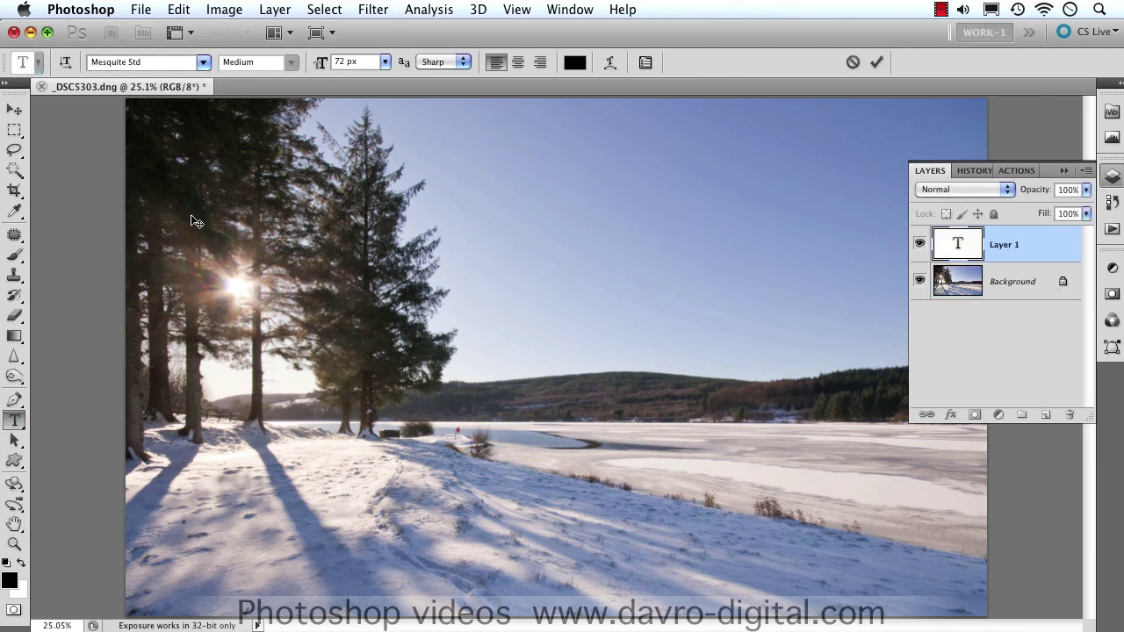
pyautogui.click(203, 63)
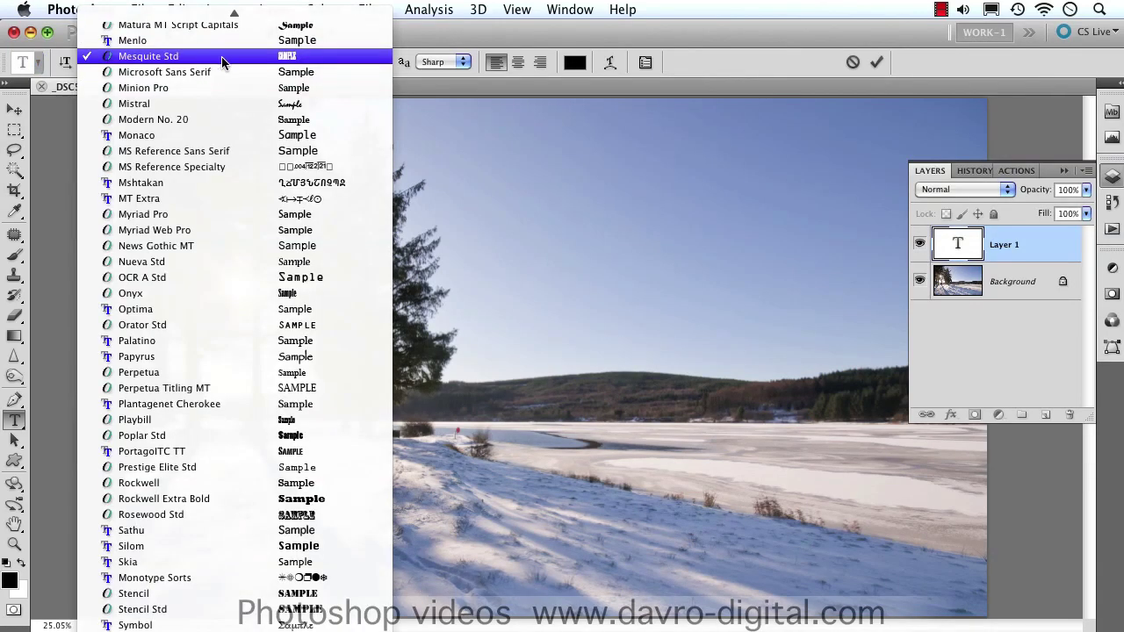
pyautogui.click(447, 41)
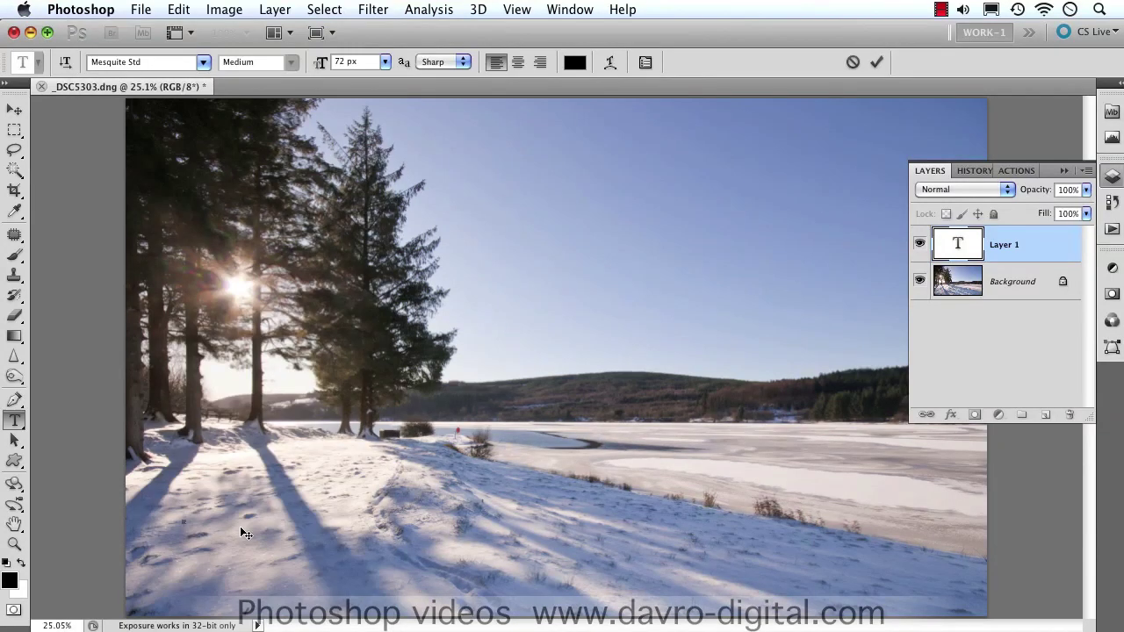
pyautogui.write('Happy Christma')
pyautogui.click(959, 245)
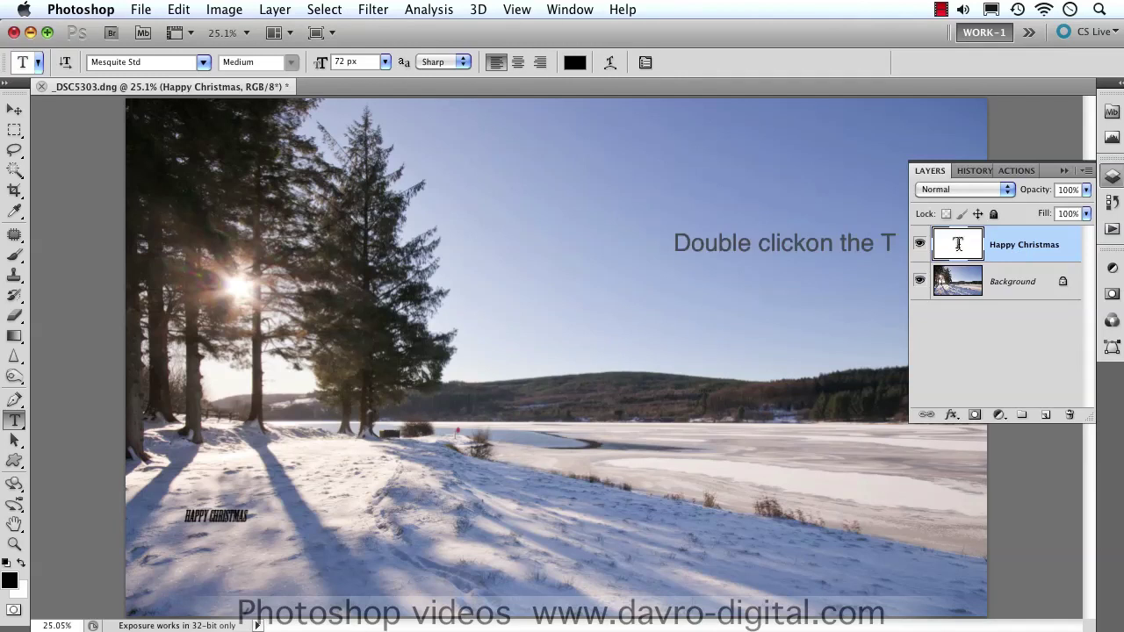
# Step: Scale the greeting up to about 444 px and shift it left to span the snow
pyautogui.doubleClick(959, 247)
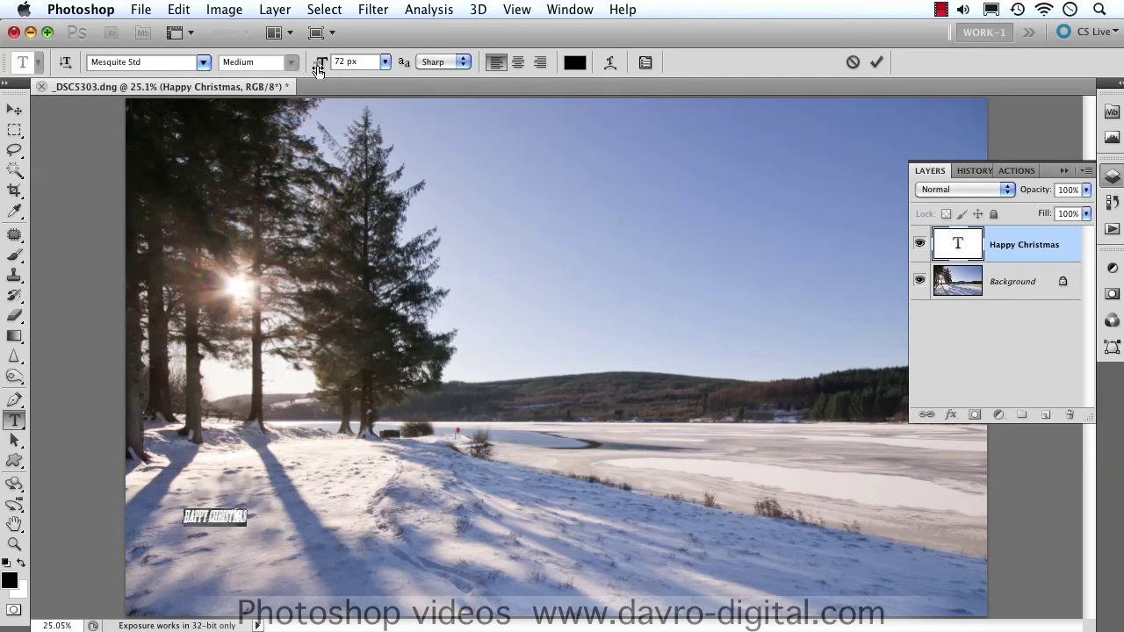
pyautogui.moveTo(321, 66); pyautogui.dragTo(378, 70)
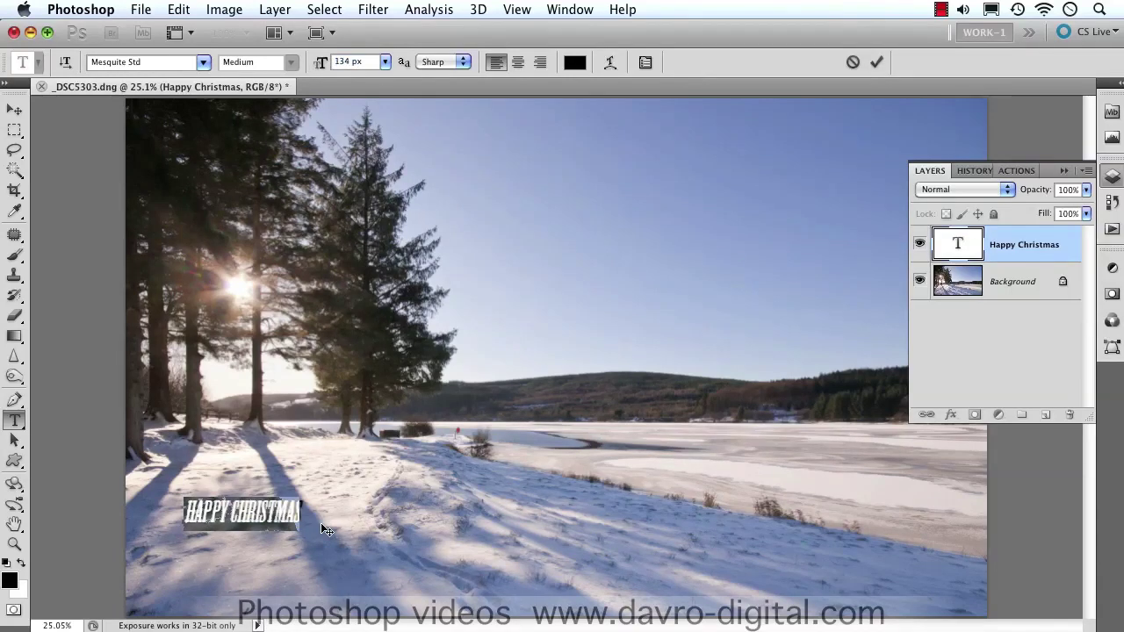
pyautogui.press('super')
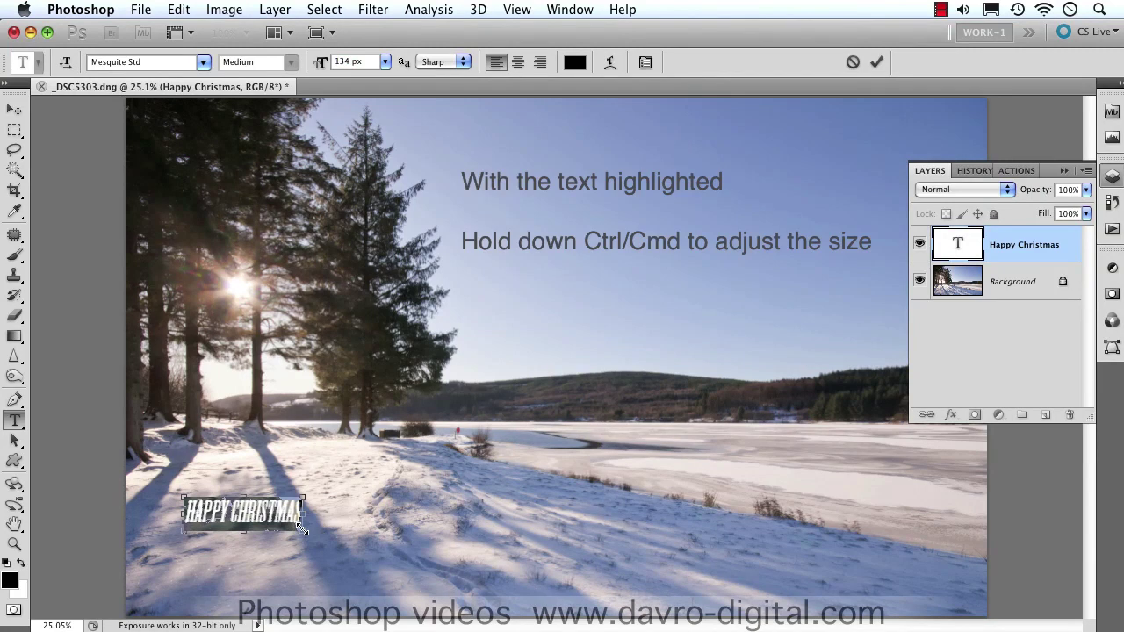
pyautogui.moveTo(303, 529); pyautogui.dragTo(819, 604)
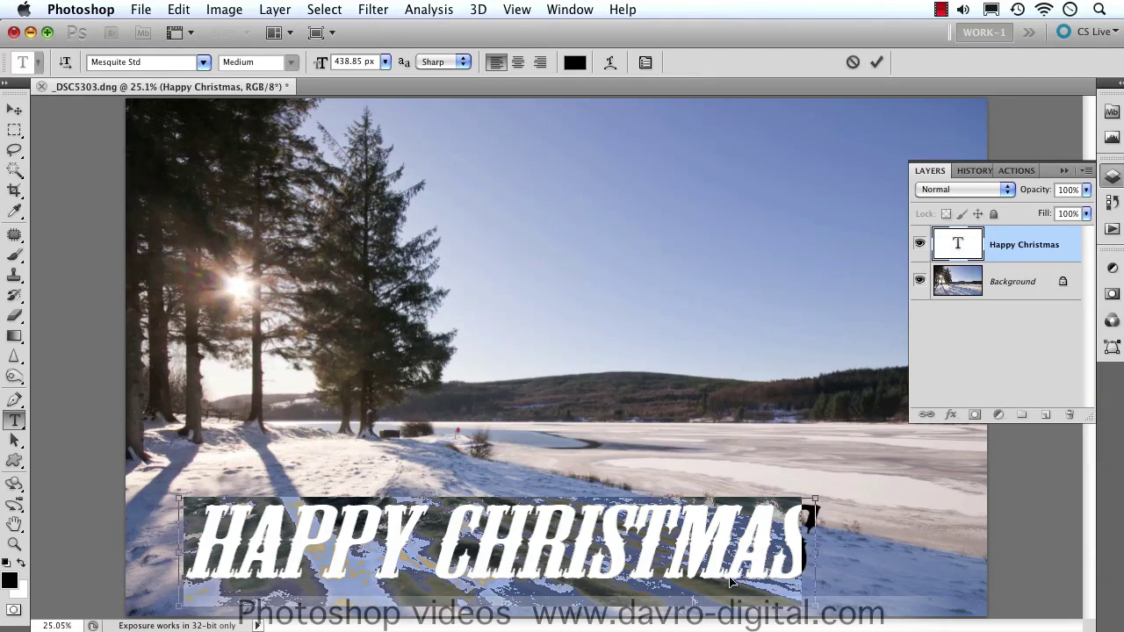
pyautogui.moveTo(717, 582); pyautogui.dragTo(693, 581)
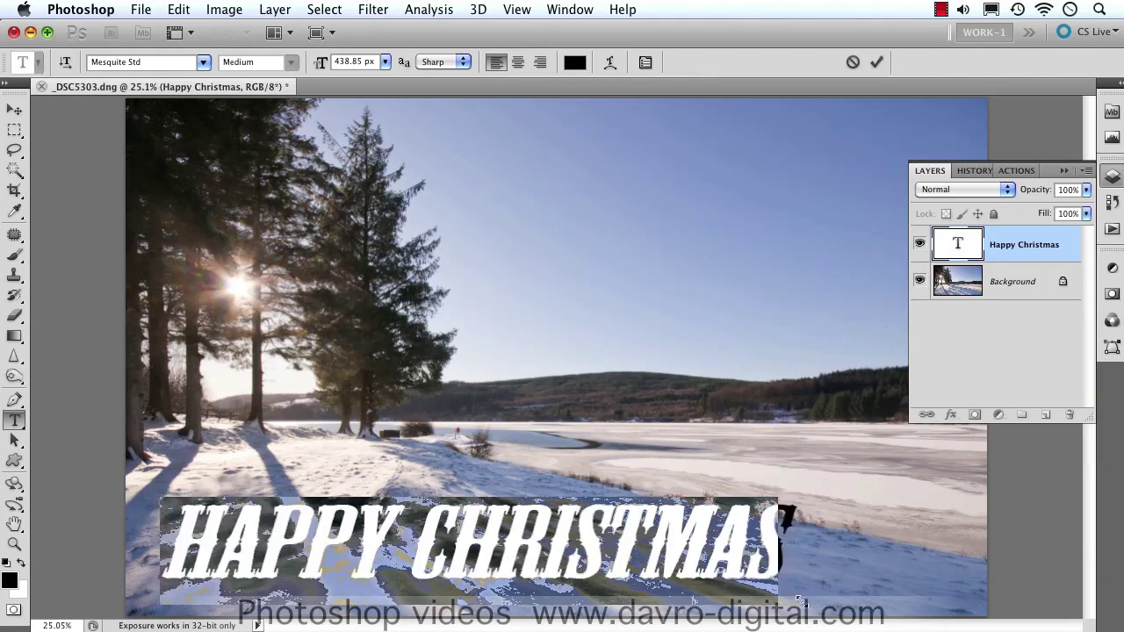
pyautogui.moveTo(806, 599); pyautogui.dragTo(822, 605)
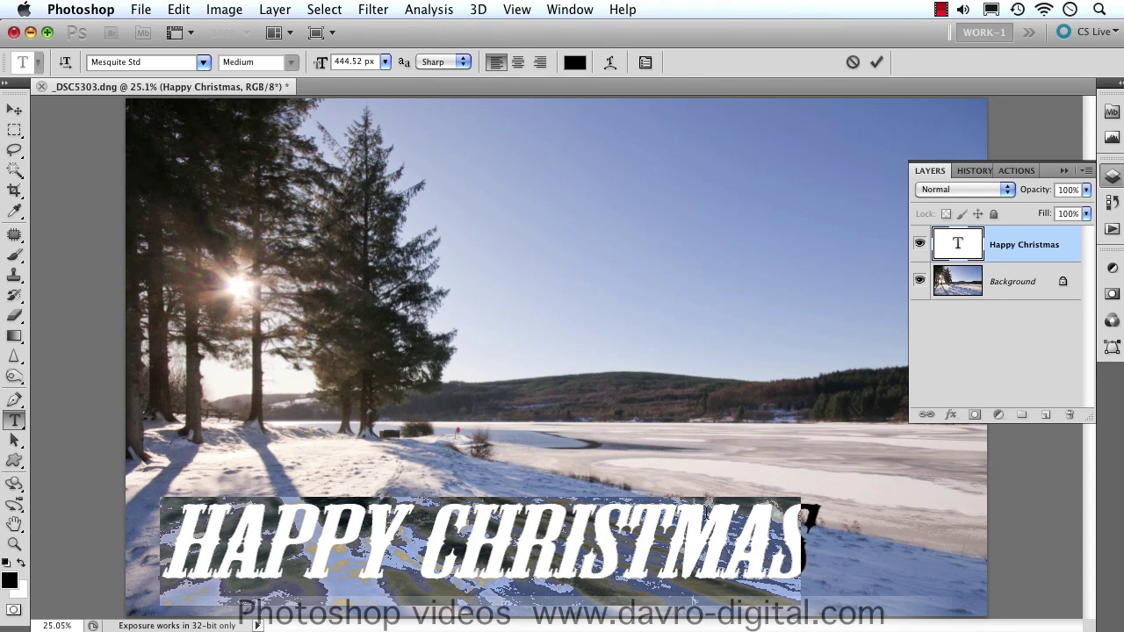
# Step: Run Check Spelling on the greeting, then commit the enlarged black text
pyautogui.rightClick(710, 508)
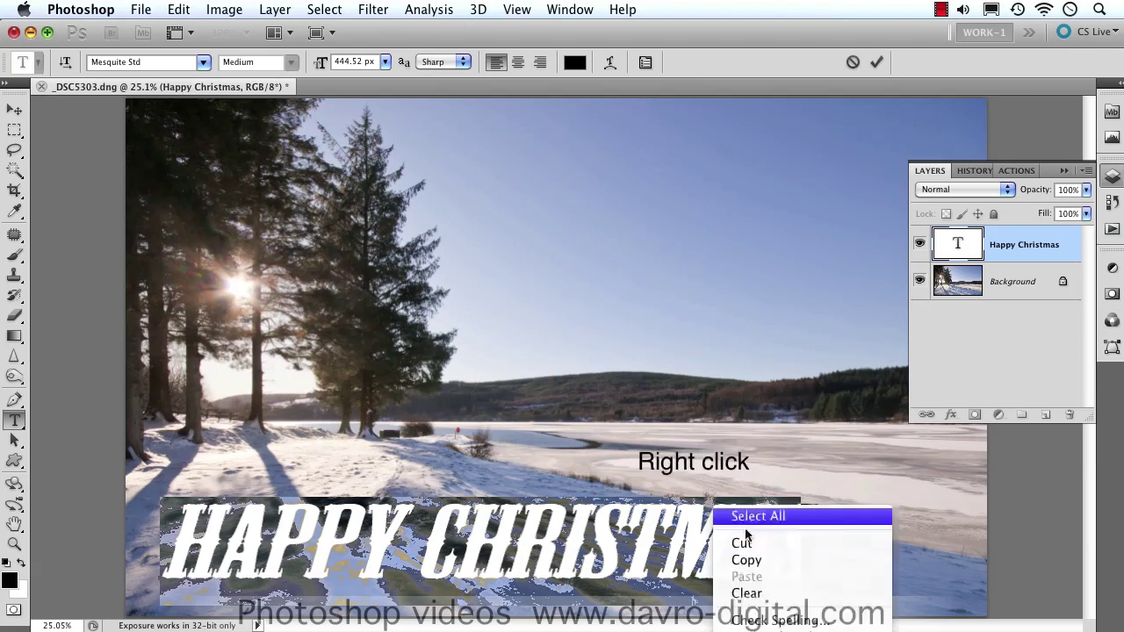
pyautogui.click(751, 622)
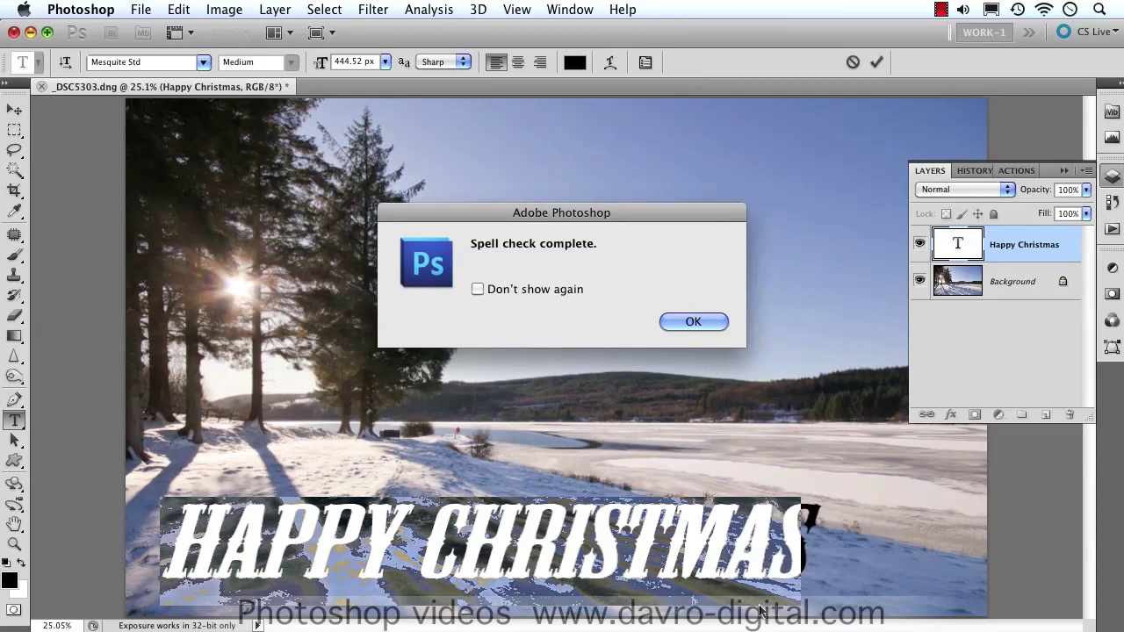
pyautogui.click(695, 320)
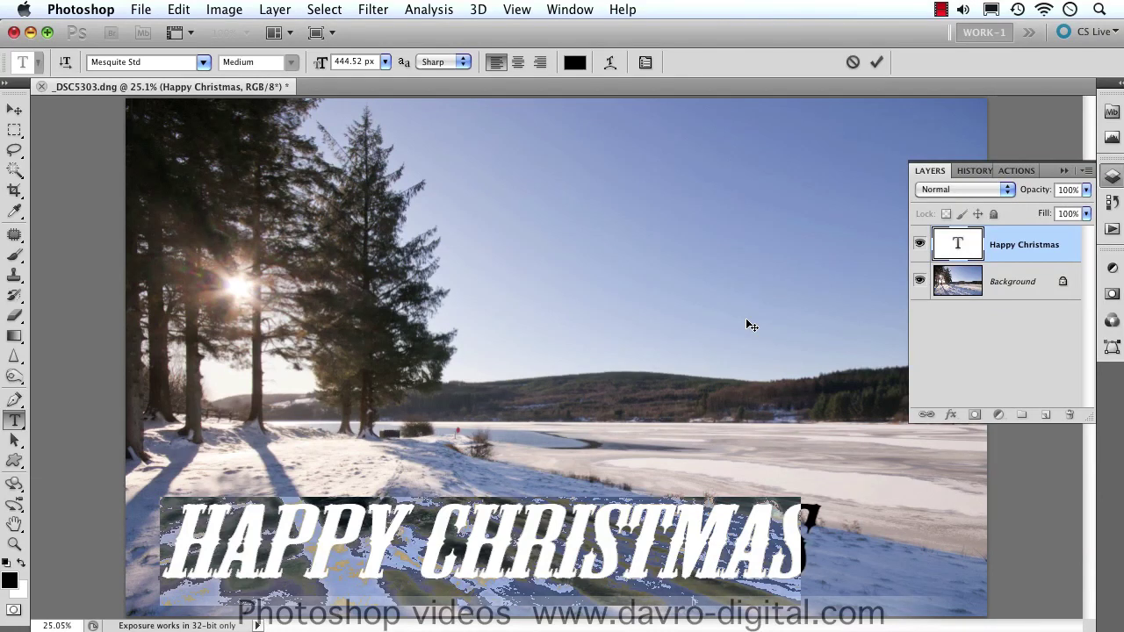
pyautogui.click(949, 246)
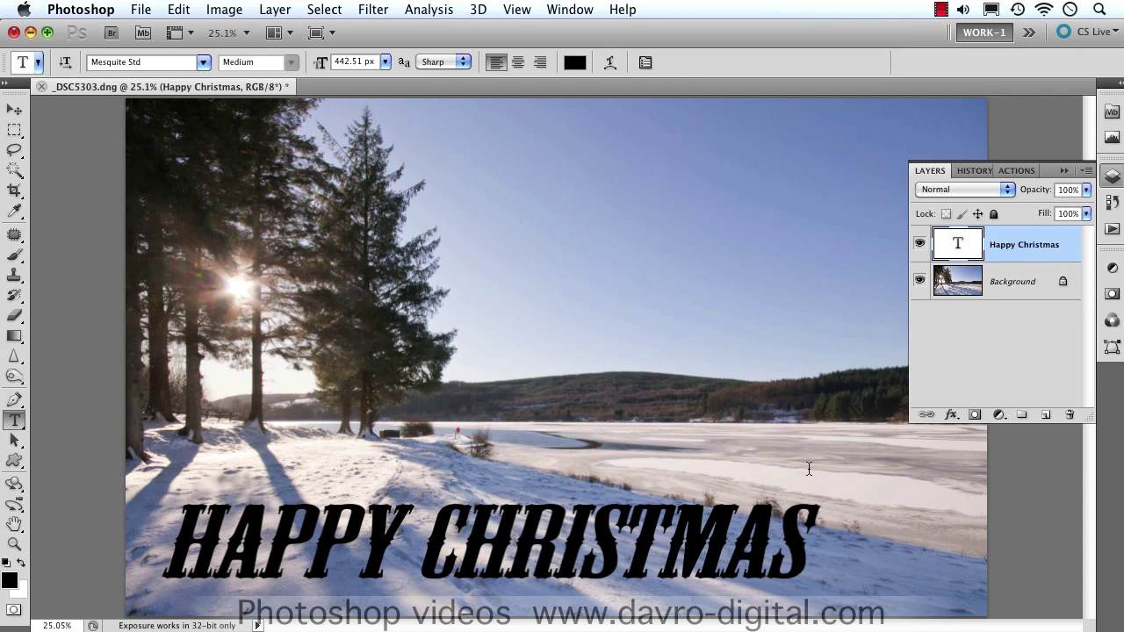
# Step: Find Perspective unavailable on the type layer, cancel, and rasterize the Happy Christmas layer
pyautogui.press('super+t')
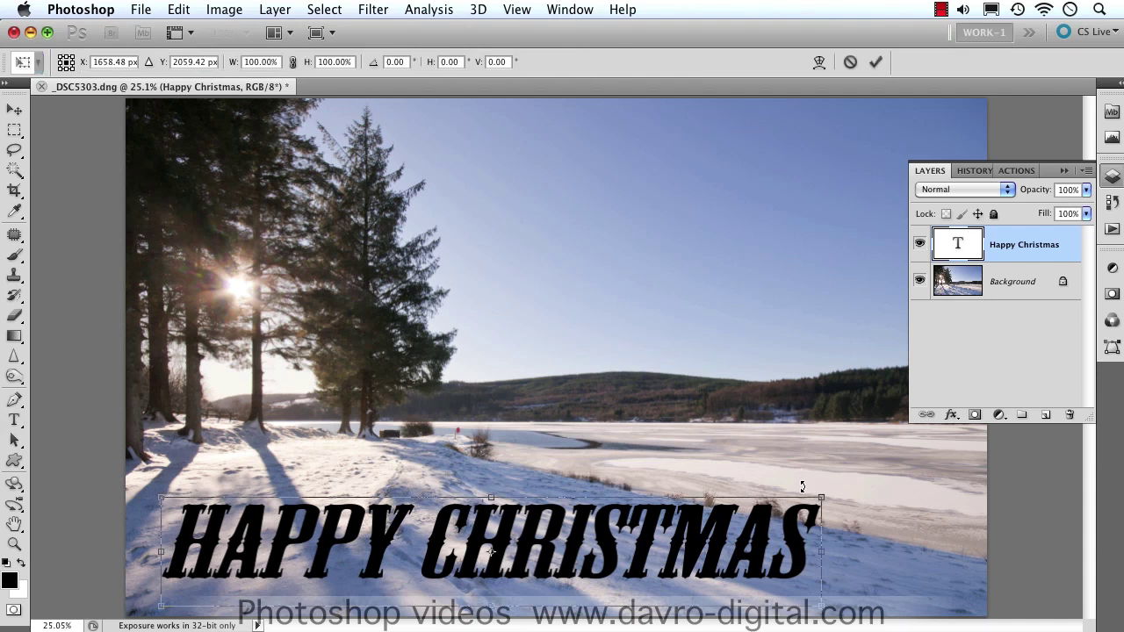
pyautogui.rightClick(713, 510)
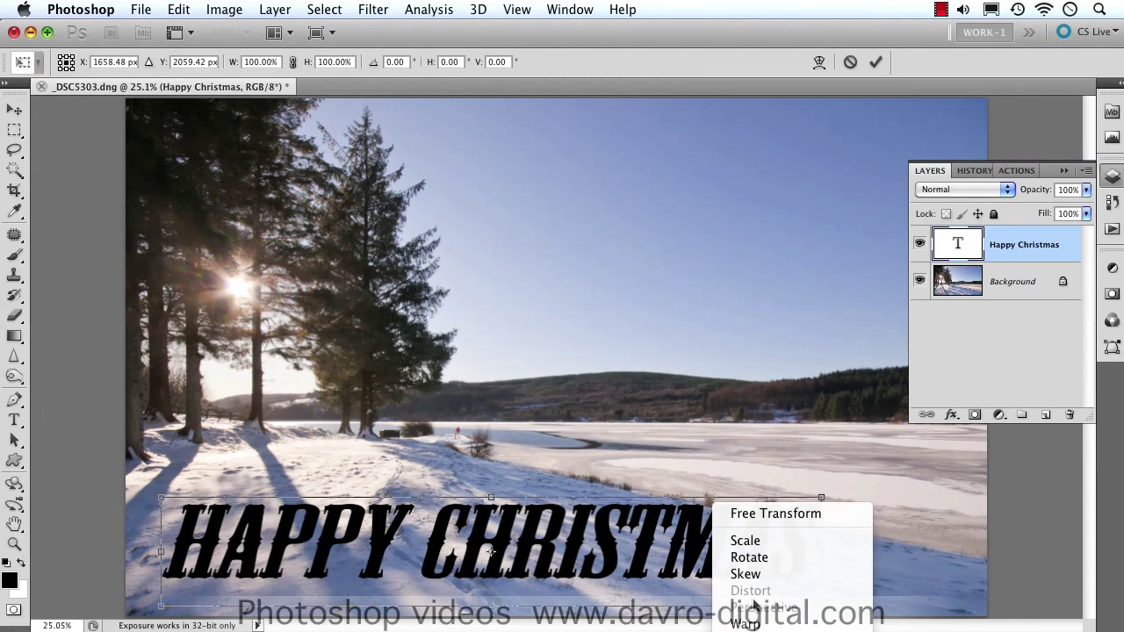
pyautogui.press('Escape')
pyautogui.press('Return')
pyautogui.press('t')
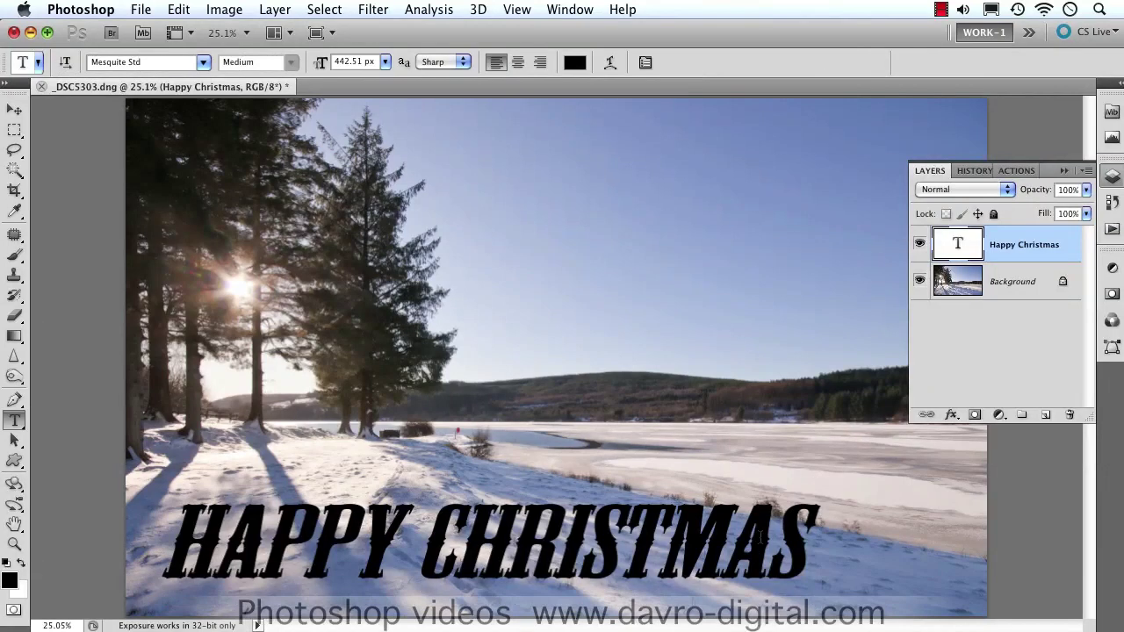
pyautogui.rightClick(1028, 247)
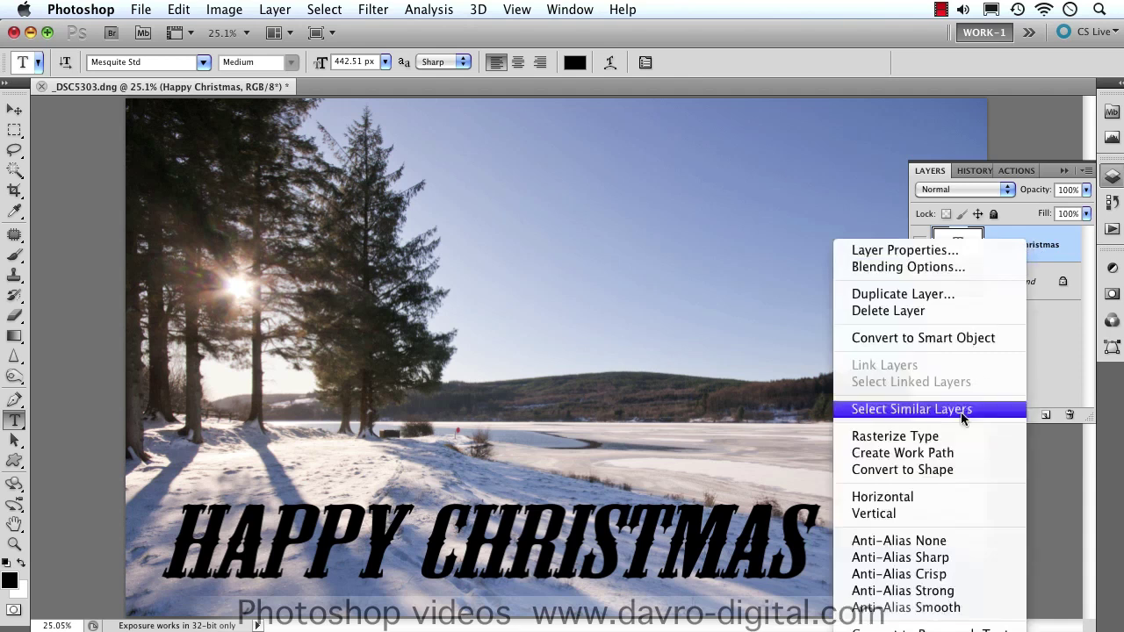
pyautogui.click(902, 438)
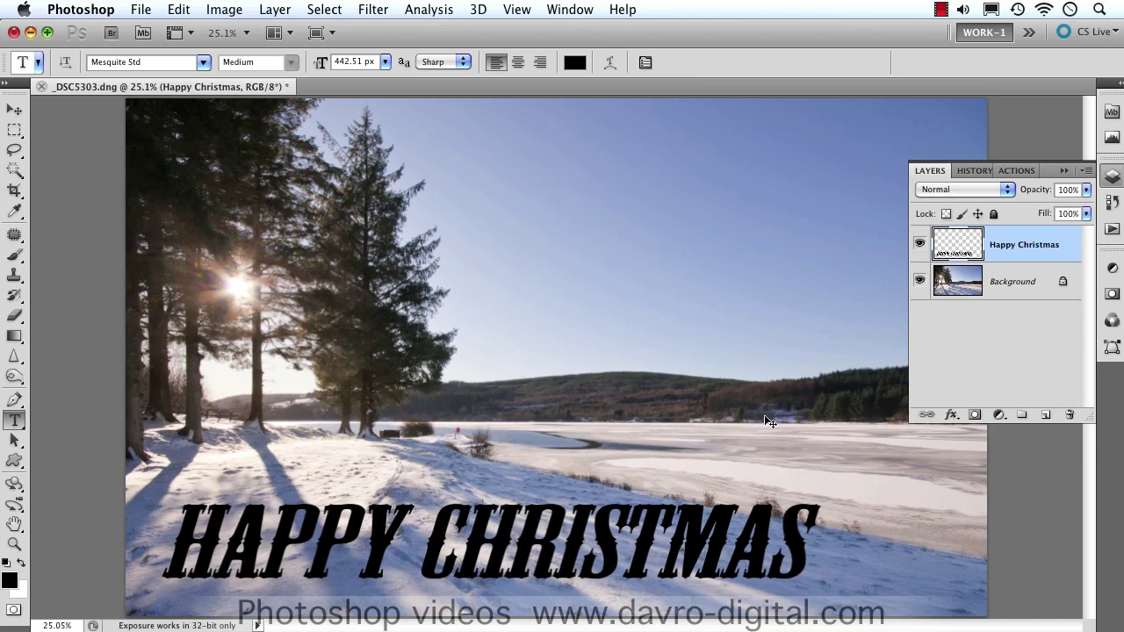
# Step: Apply a Perspective transform that widens the text's bottom and narrows its top
pyautogui.press('super+t')
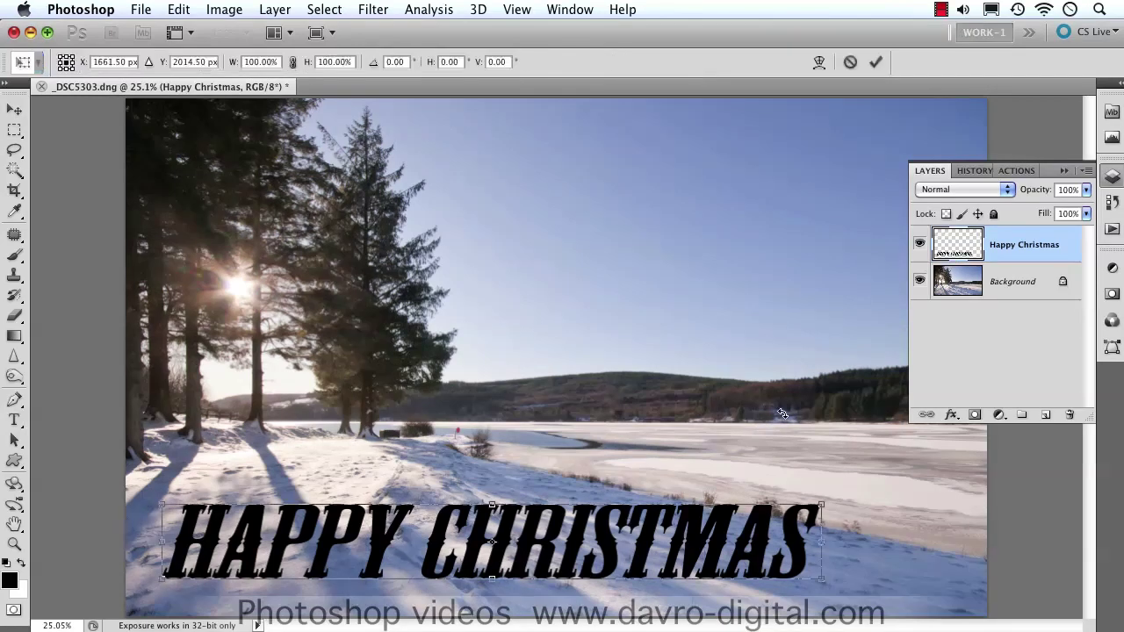
pyautogui.rightClick(682, 509)
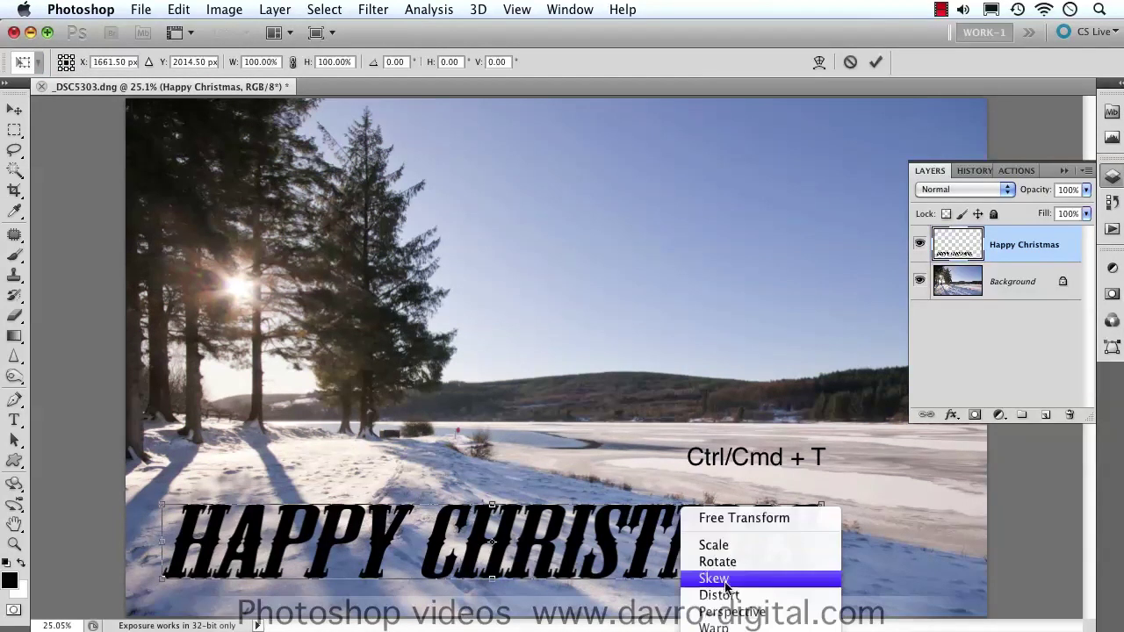
pyautogui.click(727, 612)
pyautogui.moveTo(823, 586); pyautogui.dragTo(866, 579)
pyautogui.moveTo(734, 542); pyautogui.dragTo(777, 555)
pyautogui.moveTo(864, 522); pyautogui.dragTo(808, 530)
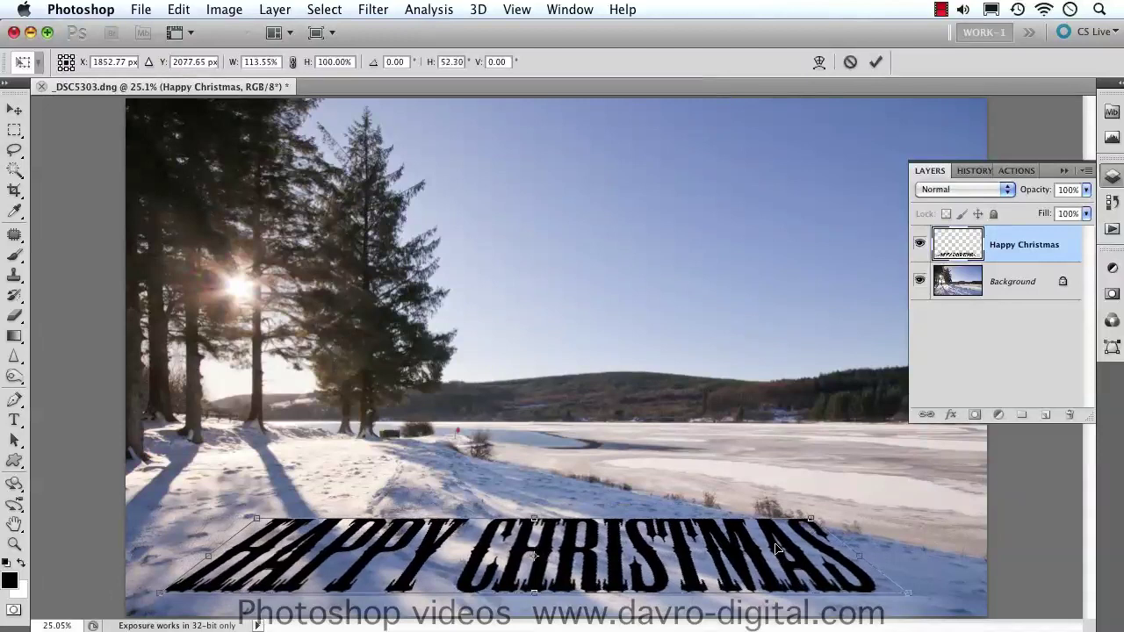
pyautogui.moveTo(736, 560); pyautogui.dragTo(717, 563)
pyautogui.moveTo(789, 525); pyautogui.dragTo(778, 529)
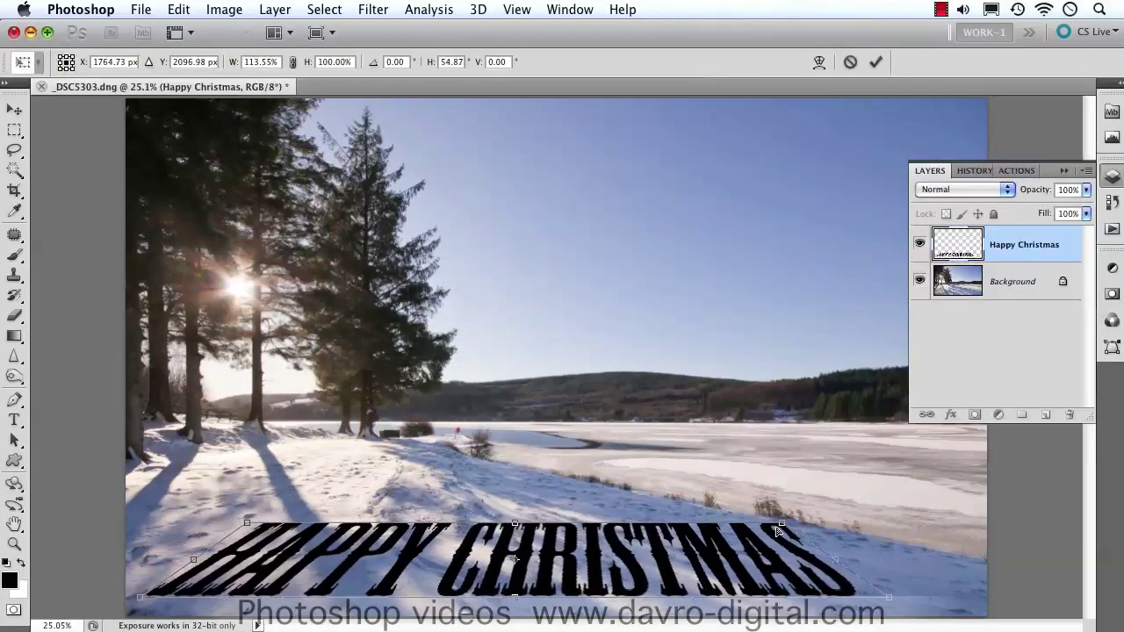
pyautogui.moveTo(882, 598); pyautogui.dragTo(888, 600)
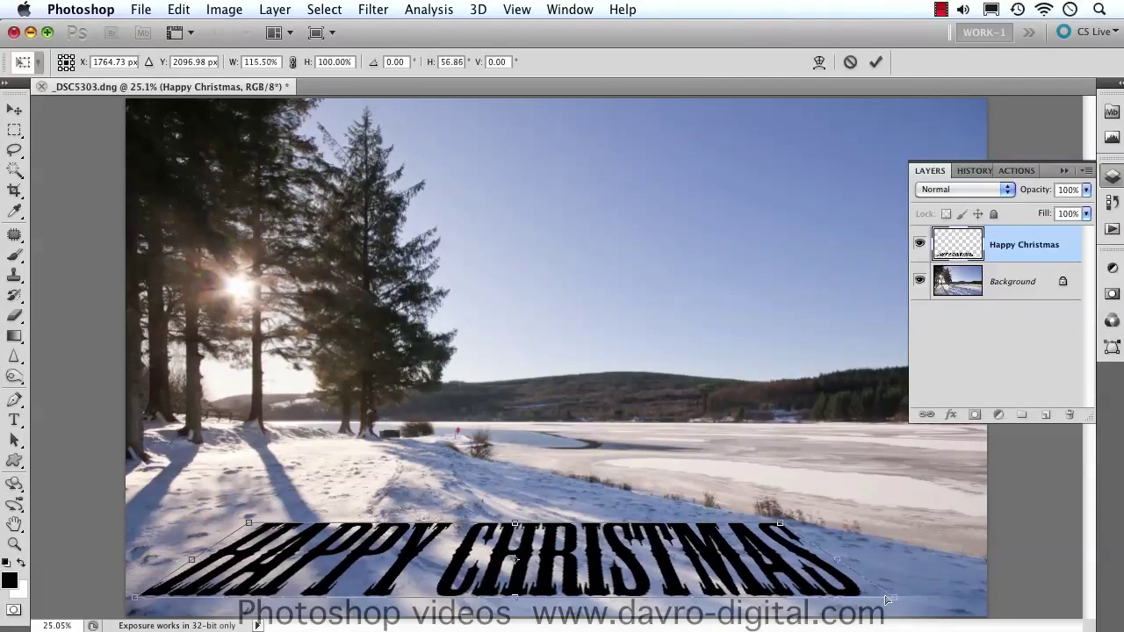
pyautogui.press('Return')
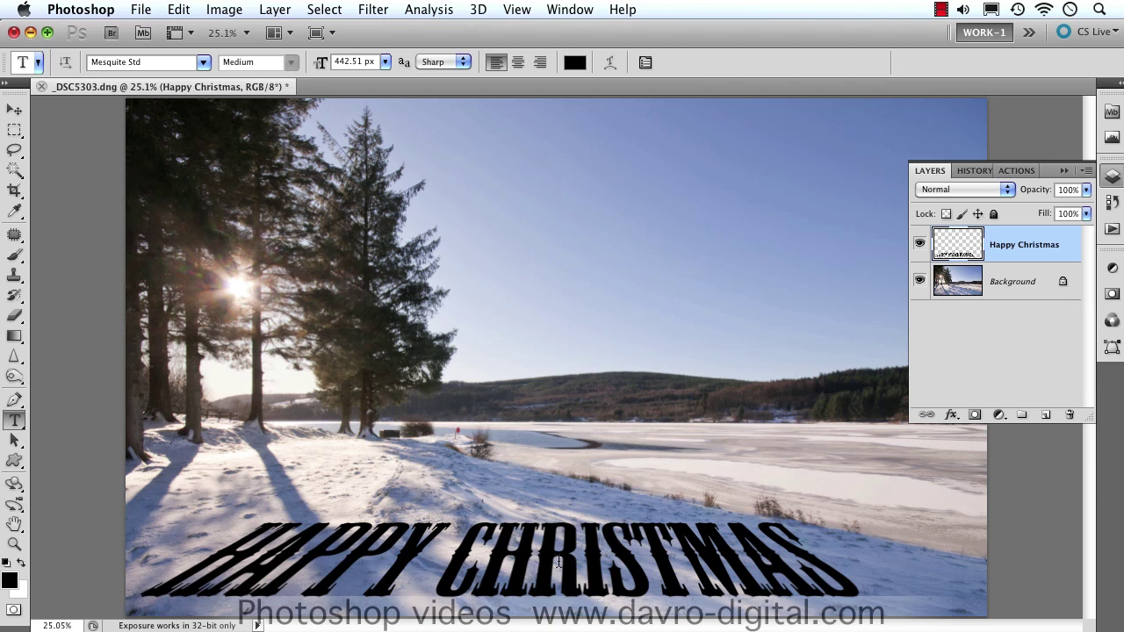
# Step: Load the lettering's selection, fill it with the white background colour, and deselect
pyautogui.keyDown('super'); pyautogui.click(960, 251); pyautogui.keyUp('super')
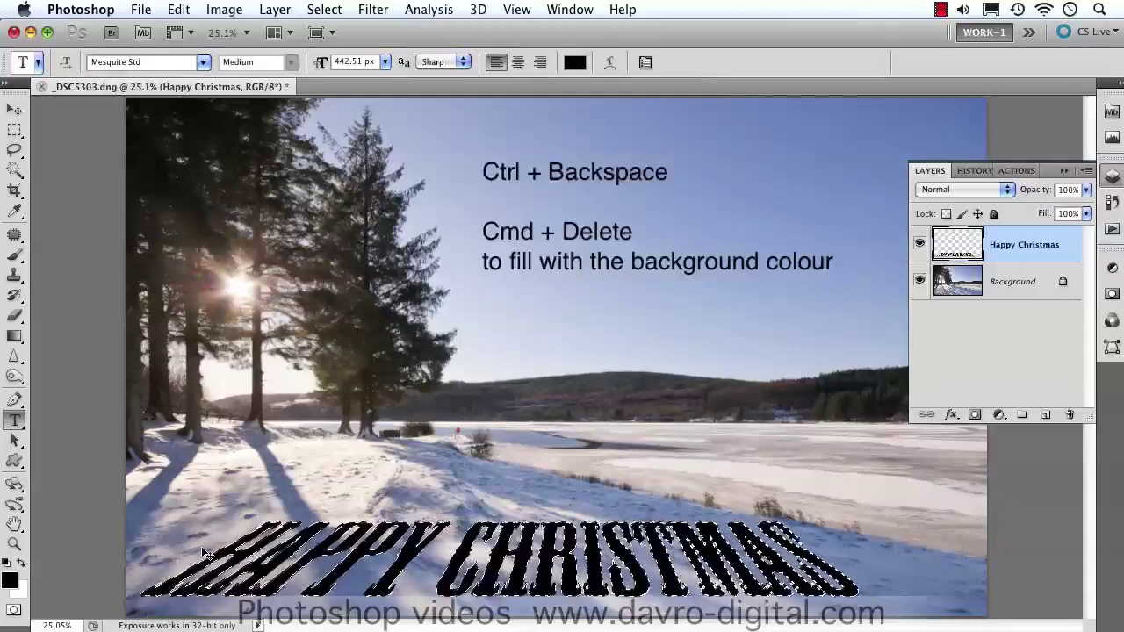
pyautogui.press('super+BackSpace')
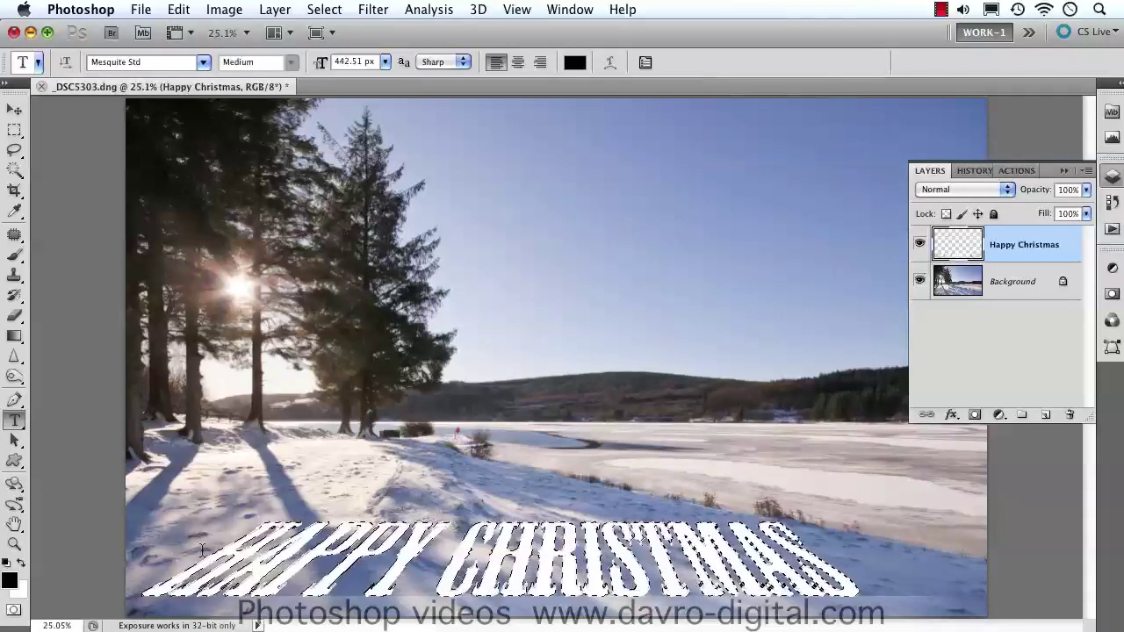
pyautogui.press('super+d')
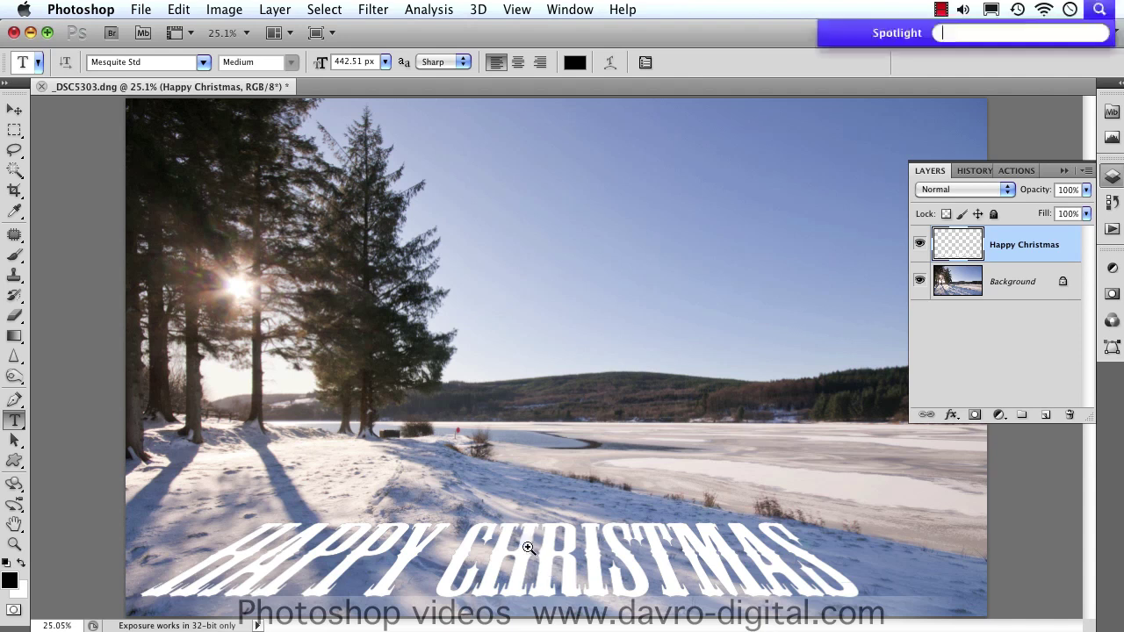
# Step: Zoom in to 50% on the lettering and add an Inner Shadow layer effect
pyautogui.press('super+equal')
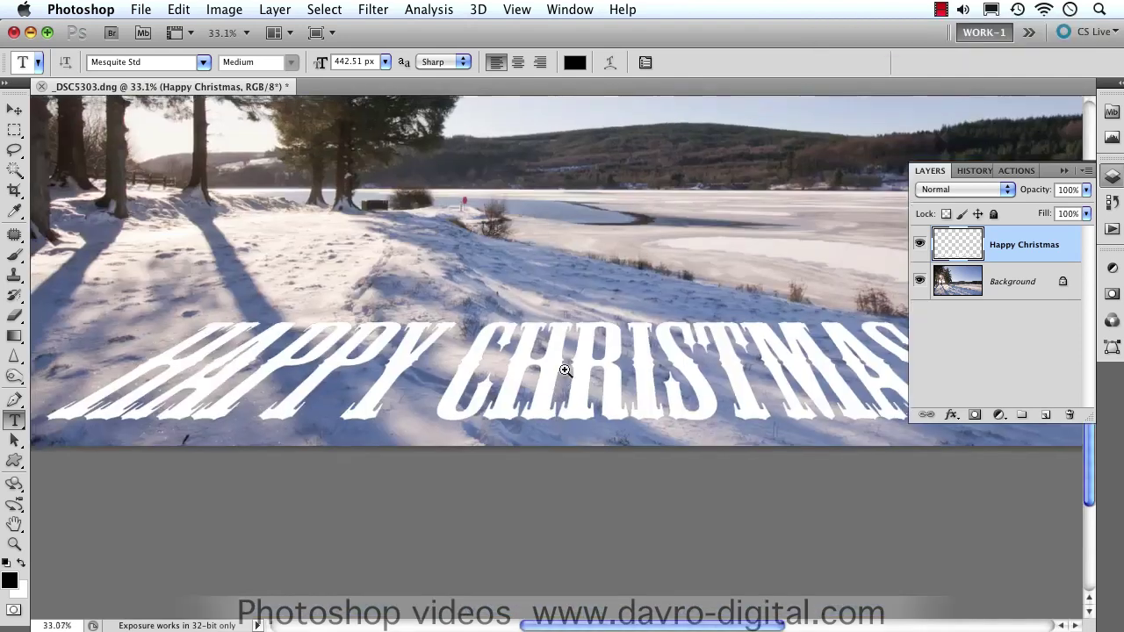
pyautogui.click(561, 377)
pyautogui.moveTo(571, 369); pyautogui.dragTo(552, 510)
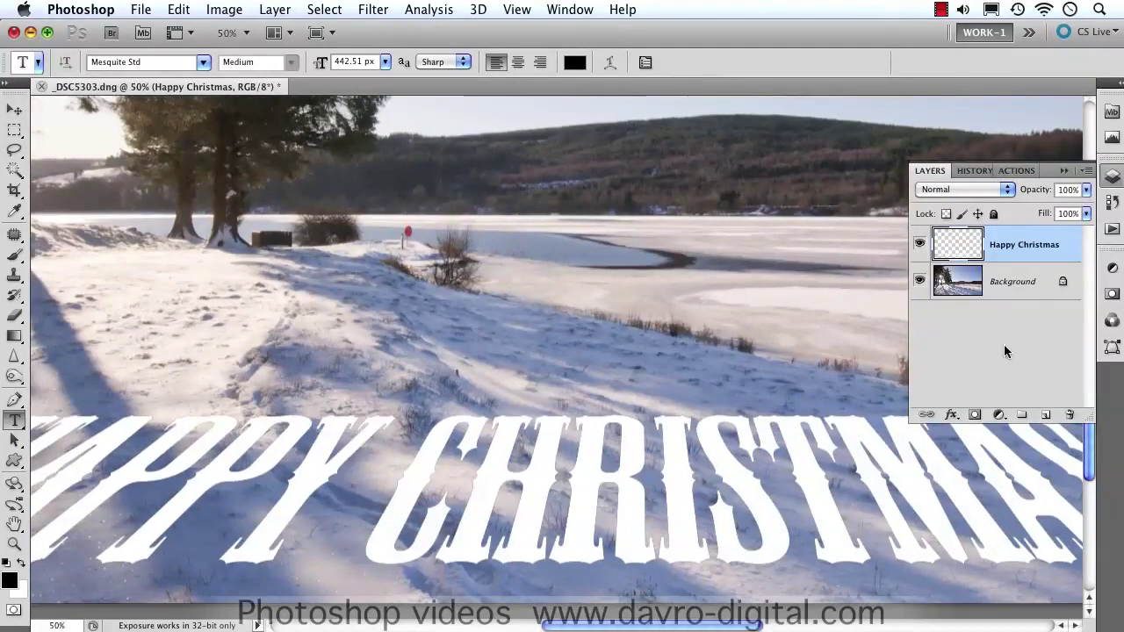
pyautogui.click(951, 415)
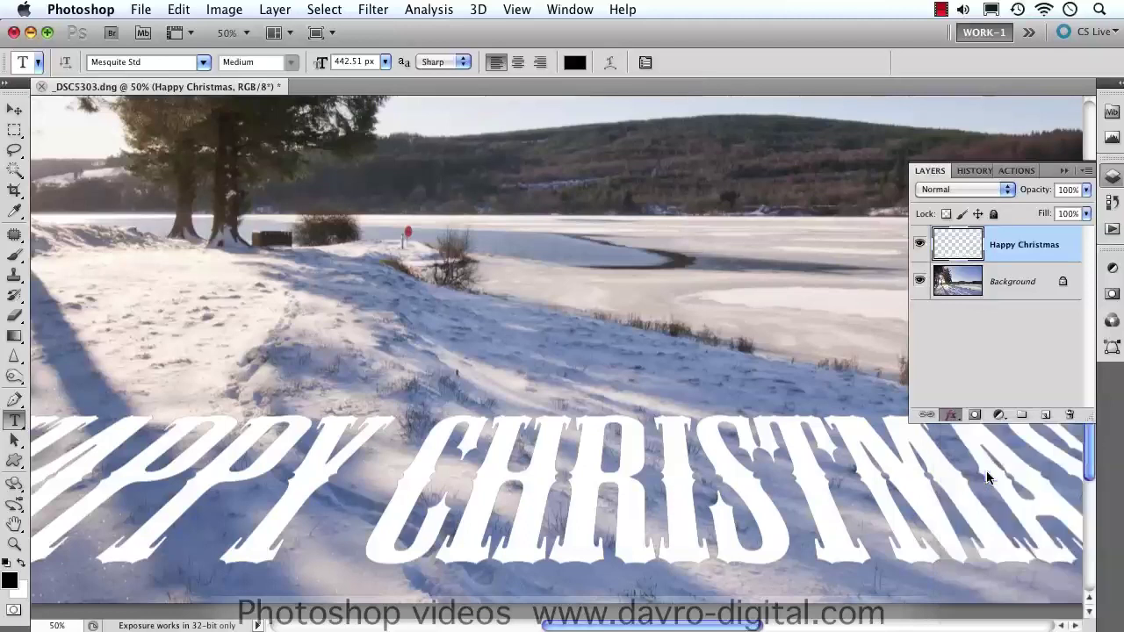
pyautogui.click(988, 475)
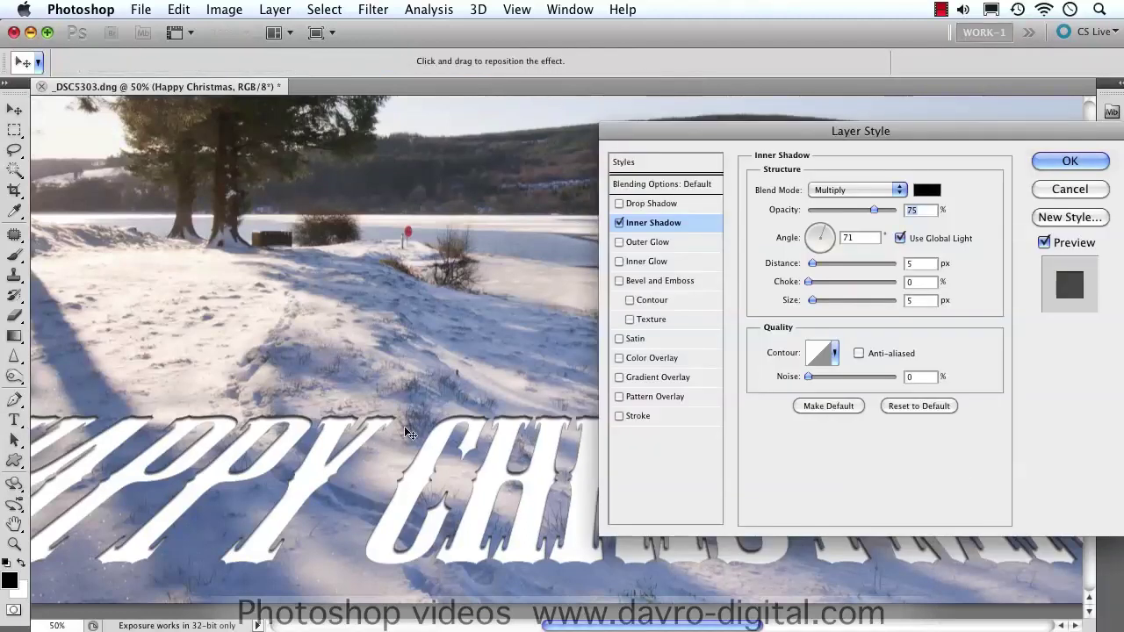
# Step: Set the inner shadow to 132° angle, 16 px distance, 13 px size and 68% opacity
pyautogui.moveTo(394, 452); pyautogui.dragTo(400, 454)
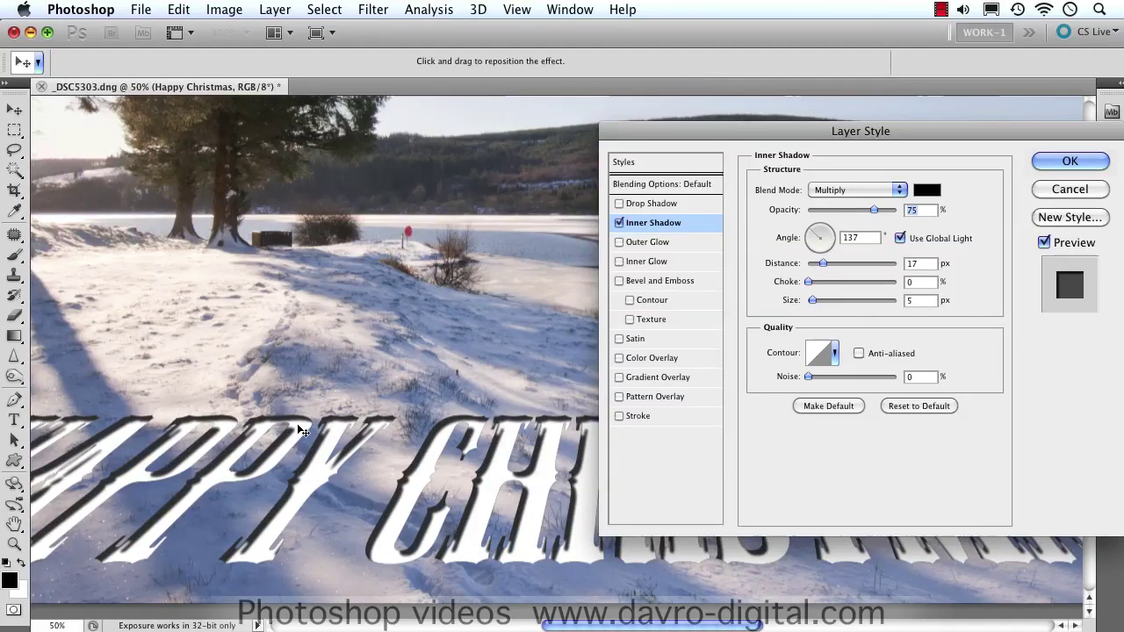
pyautogui.moveTo(301, 440); pyautogui.dragTo(306, 437)
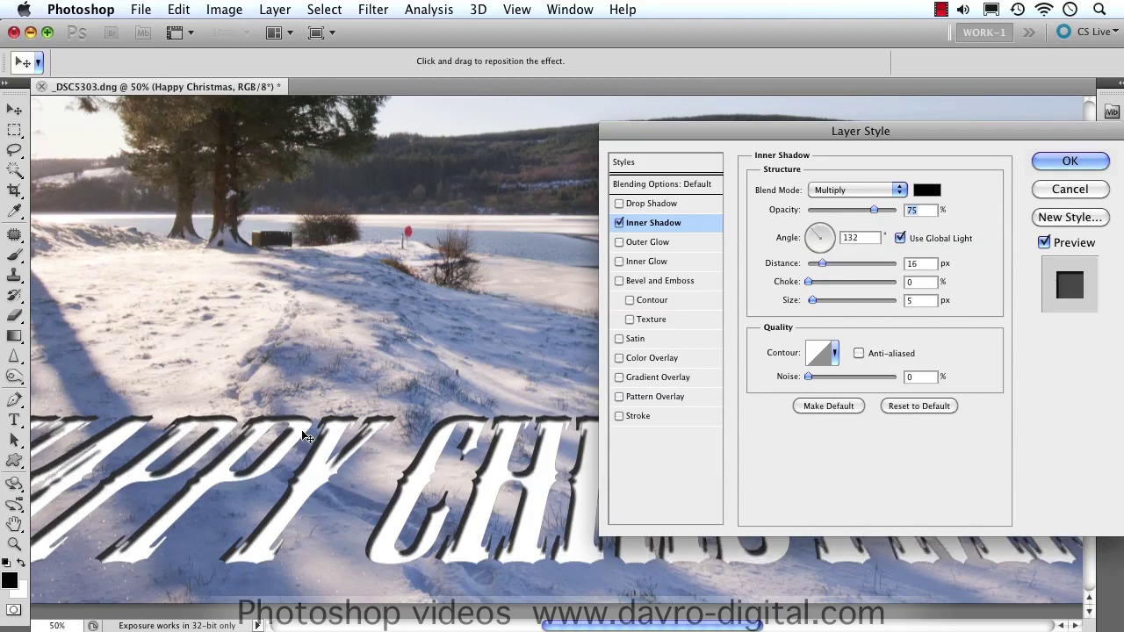
pyautogui.moveTo(813, 300); pyautogui.dragTo(817, 307)
pyautogui.moveTo(874, 211); pyautogui.dragTo(867, 215)
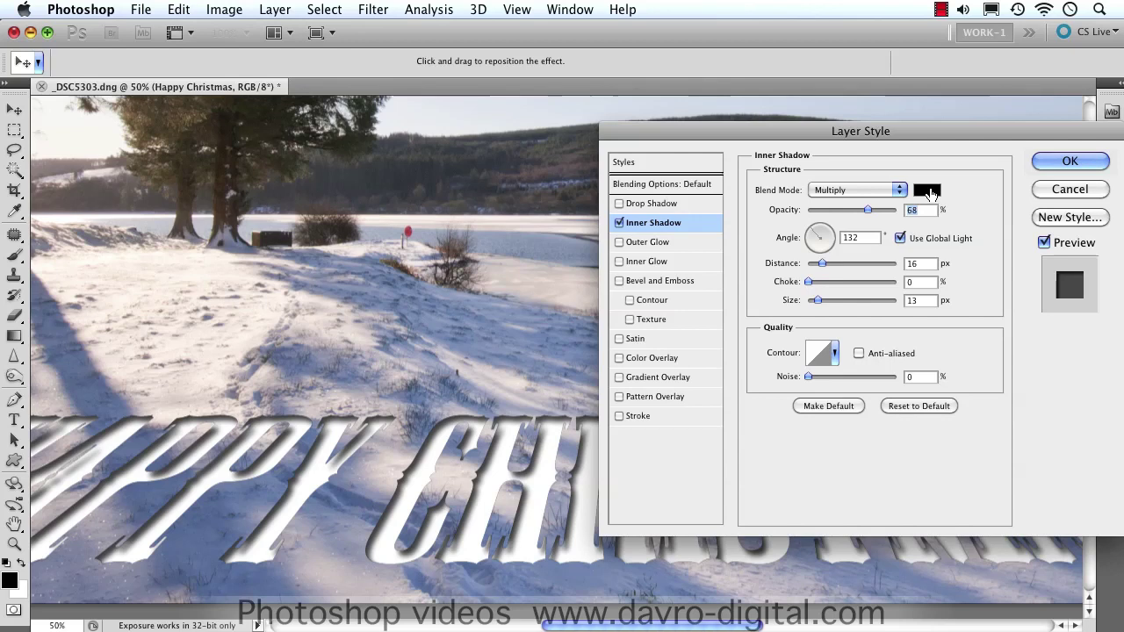
# Step: Sample blue-grey #6e85a5 from the snow as the inner shadow colour
pyautogui.click(930, 193)
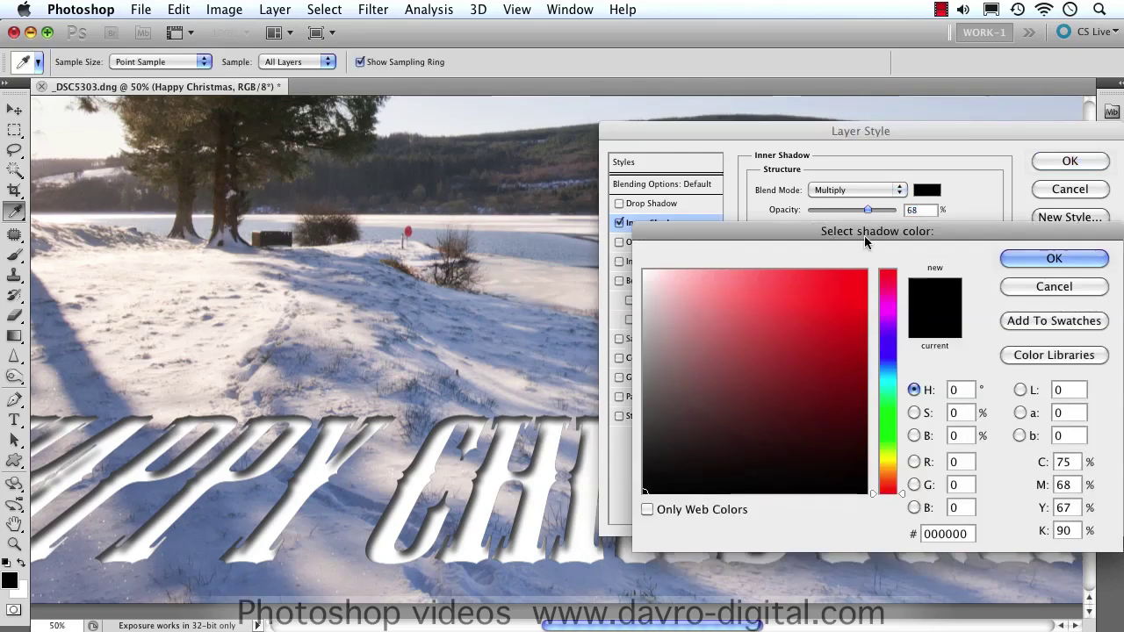
pyautogui.click(202, 528)
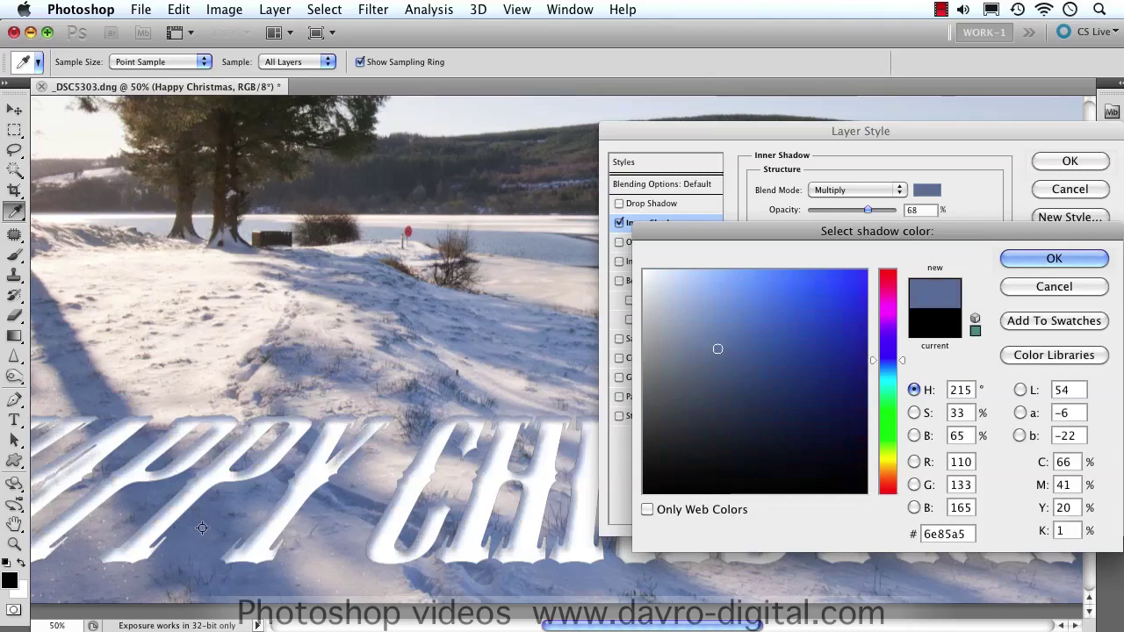
pyautogui.click(1046, 258)
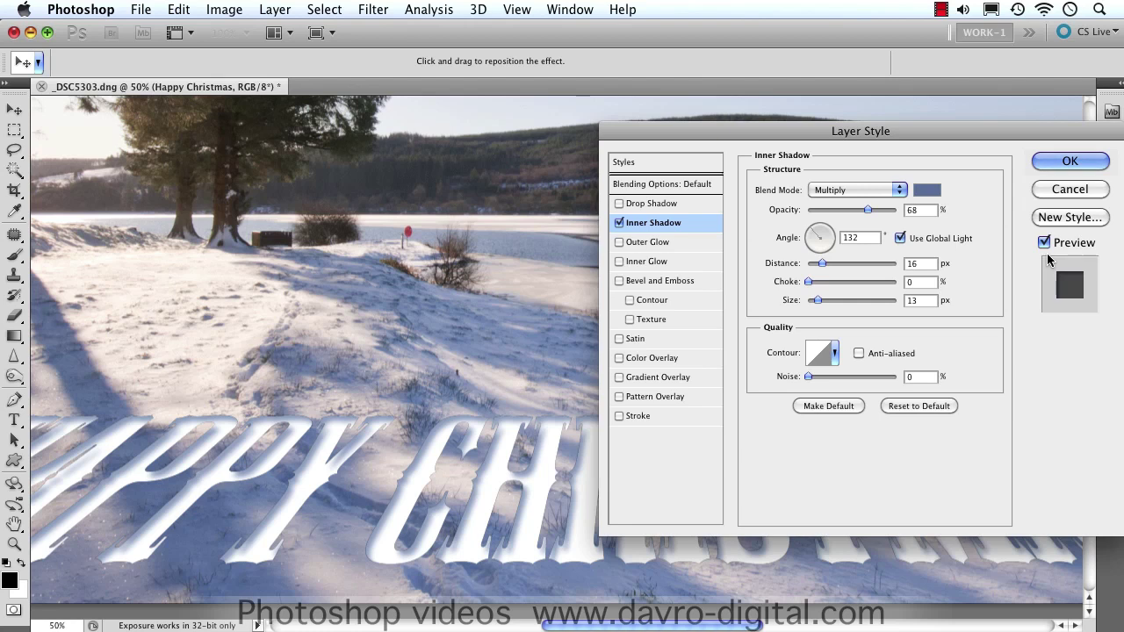
pyautogui.click(666, 188)
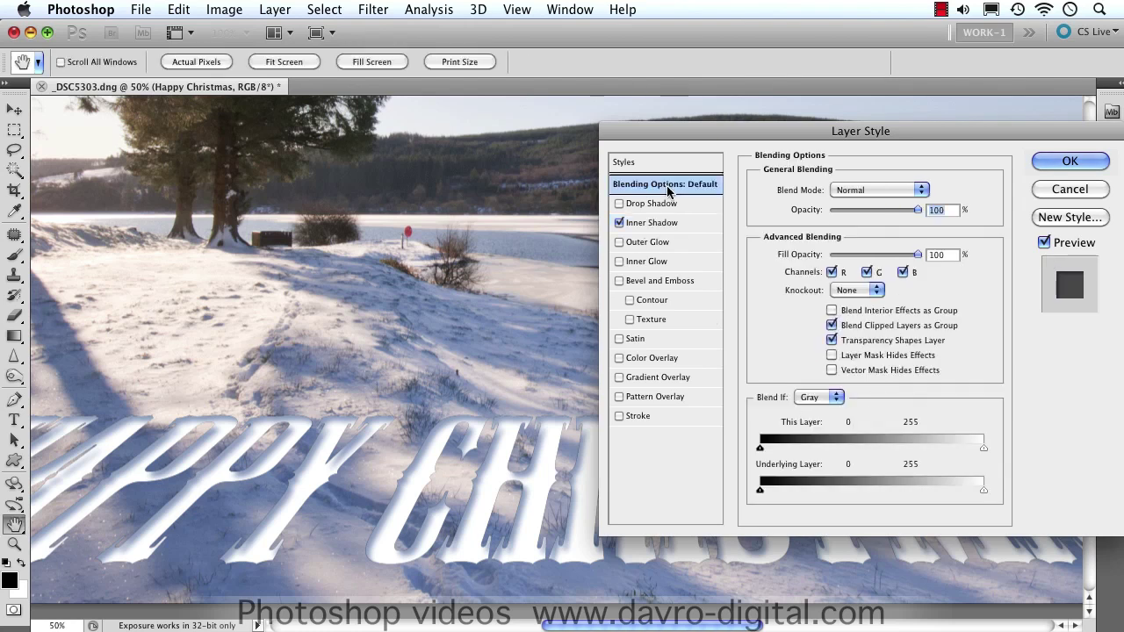
# Step: Set the layer's Fill Opacity to 0% in Normal blend mode and enable Bevel and Emboss
pyautogui.moveTo(750, 133); pyautogui.dragTo(504, 123)
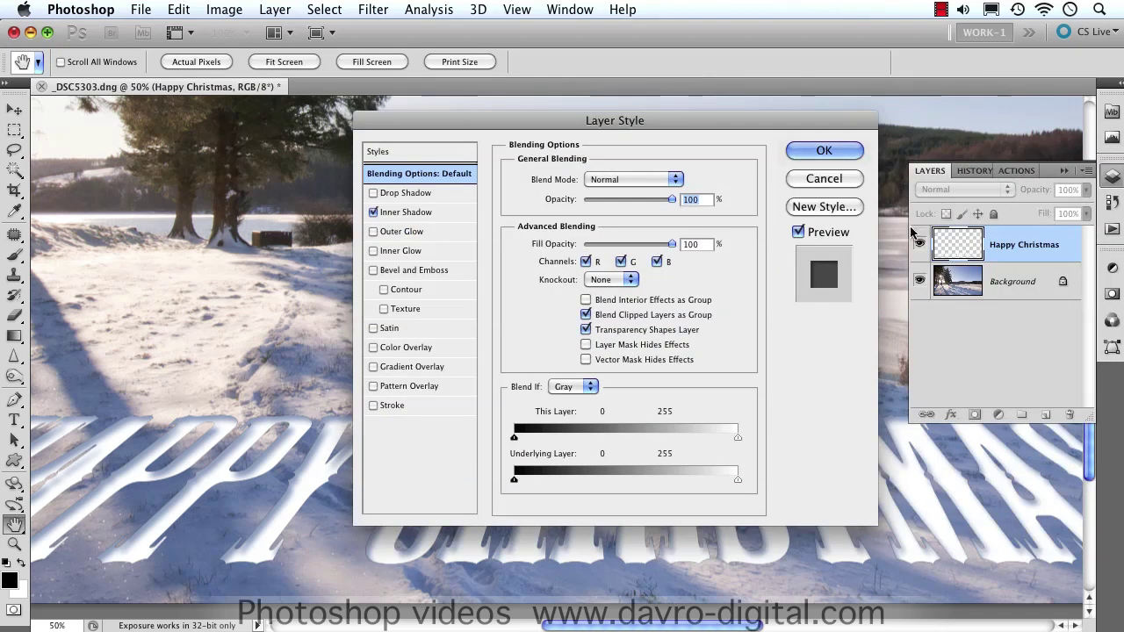
pyautogui.moveTo(705, 140); pyautogui.dragTo(902, 130)
pyautogui.moveTo(869, 237); pyautogui.dragTo(778, 233)
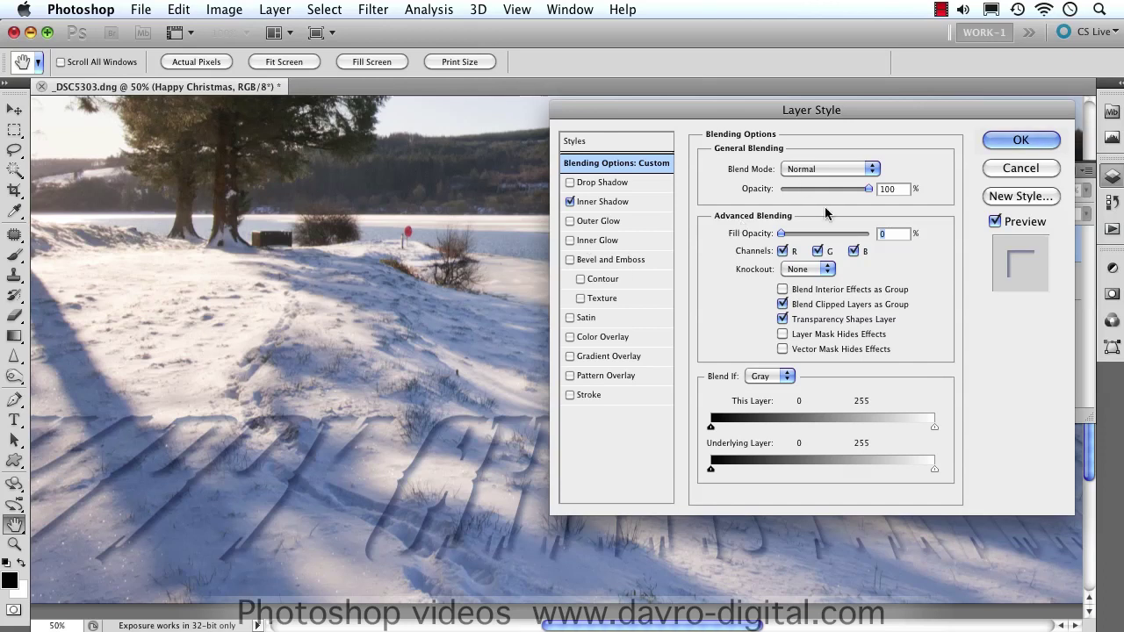
pyautogui.moveTo(782, 239); pyautogui.dragTo(869, 234)
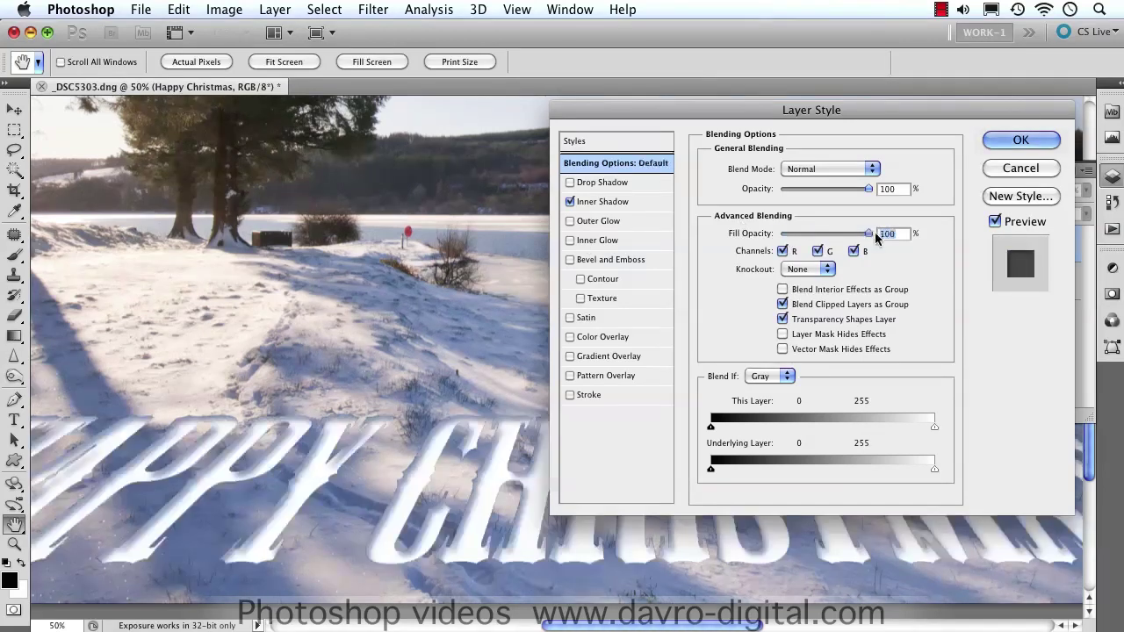
pyautogui.click(835, 171)
pyautogui.click(833, 213)
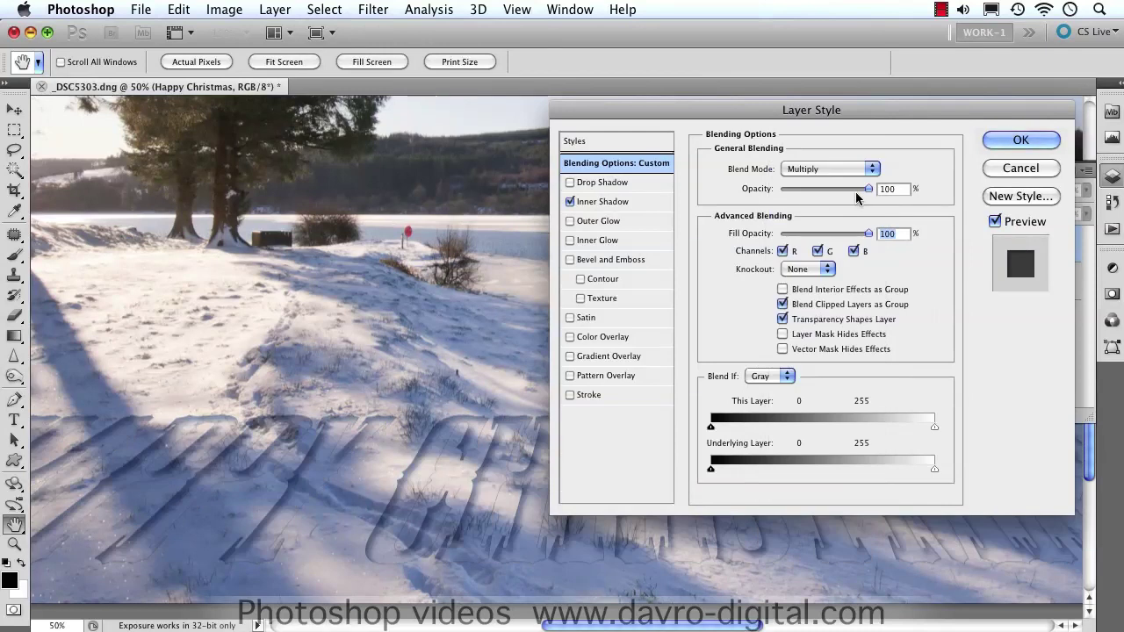
pyautogui.moveTo(870, 234); pyautogui.dragTo(745, 234)
pyautogui.click(839, 170)
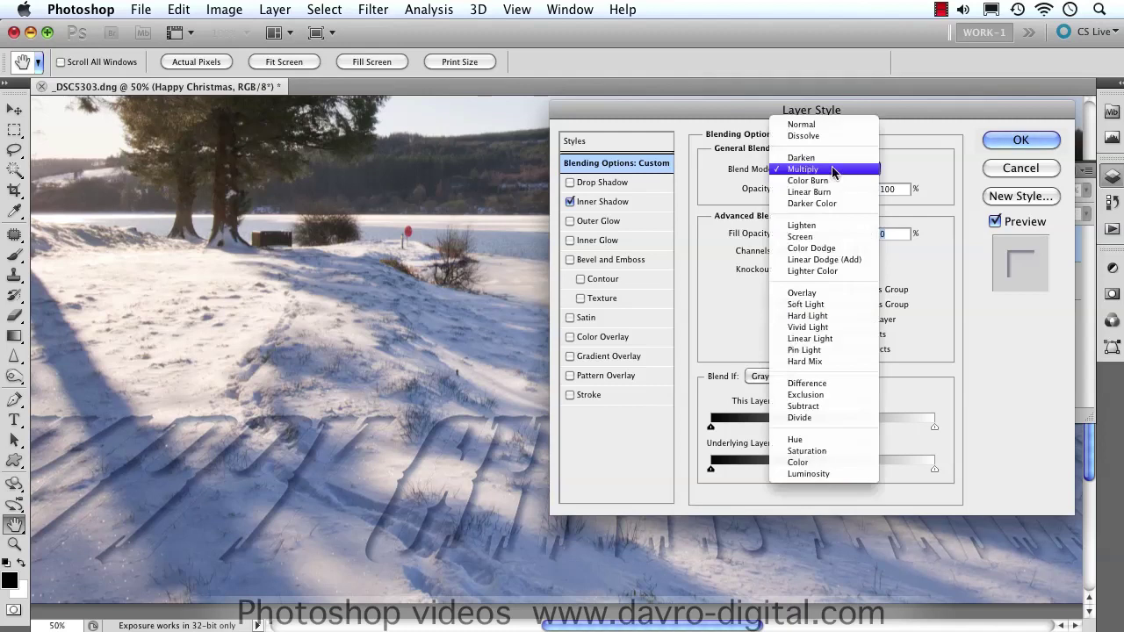
pyautogui.click(826, 120)
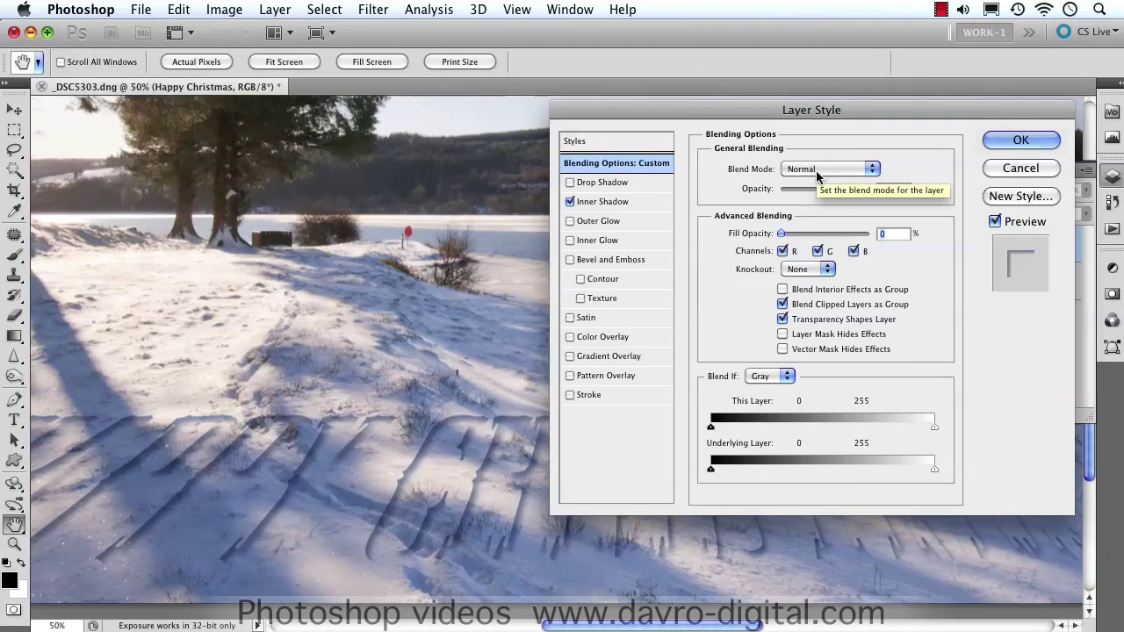
pyautogui.click(612, 260)
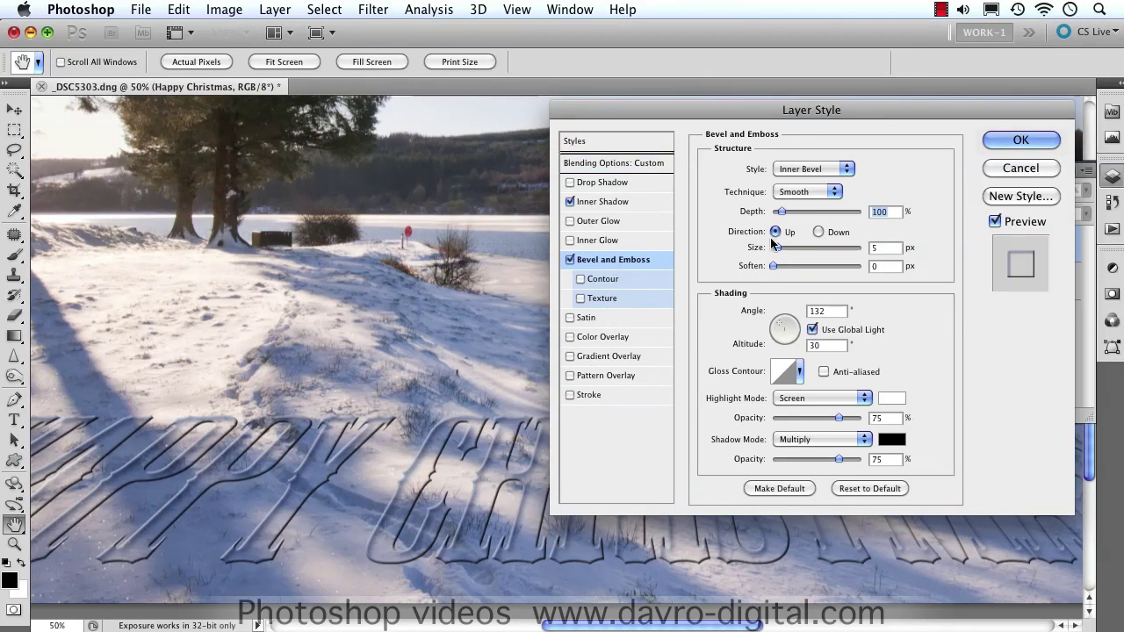
# Step: Set the bevel Direction to Down, Depth 121%, Size 1 px, Soften 3 px, and enable Contour
pyautogui.click(819, 232)
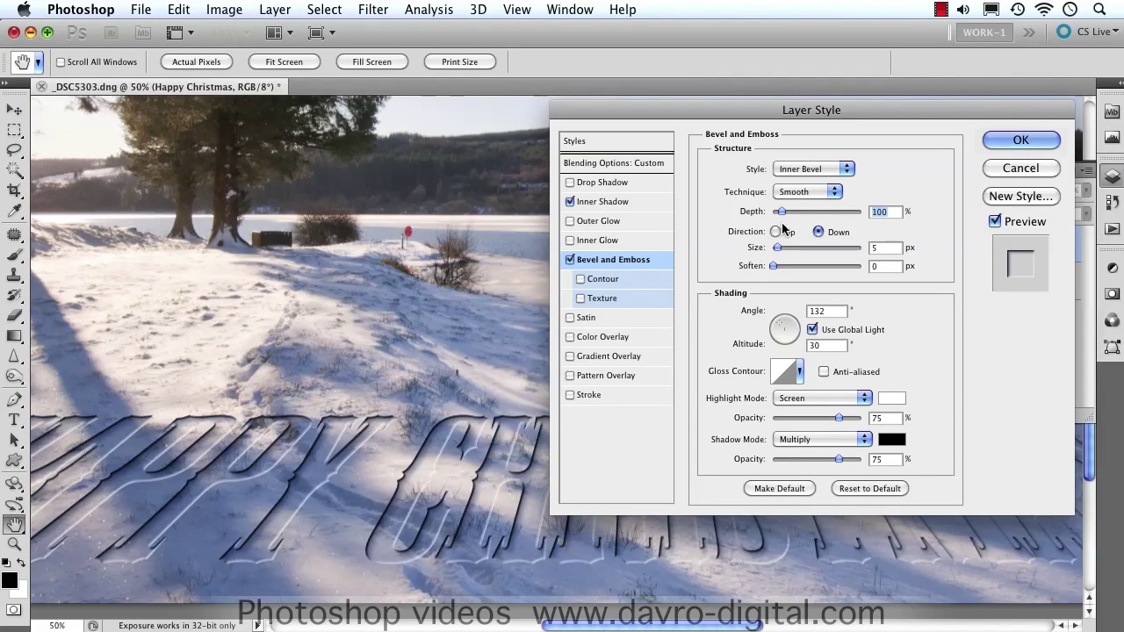
pyautogui.moveTo(785, 217)
pyautogui.mouseDown()
pyautogui.moveTo(839, 218)
pyautogui.moveTo(785, 216)
pyautogui.mouseUp()
pyautogui.moveTo(776, 253); pyautogui.dragTo(786, 270)
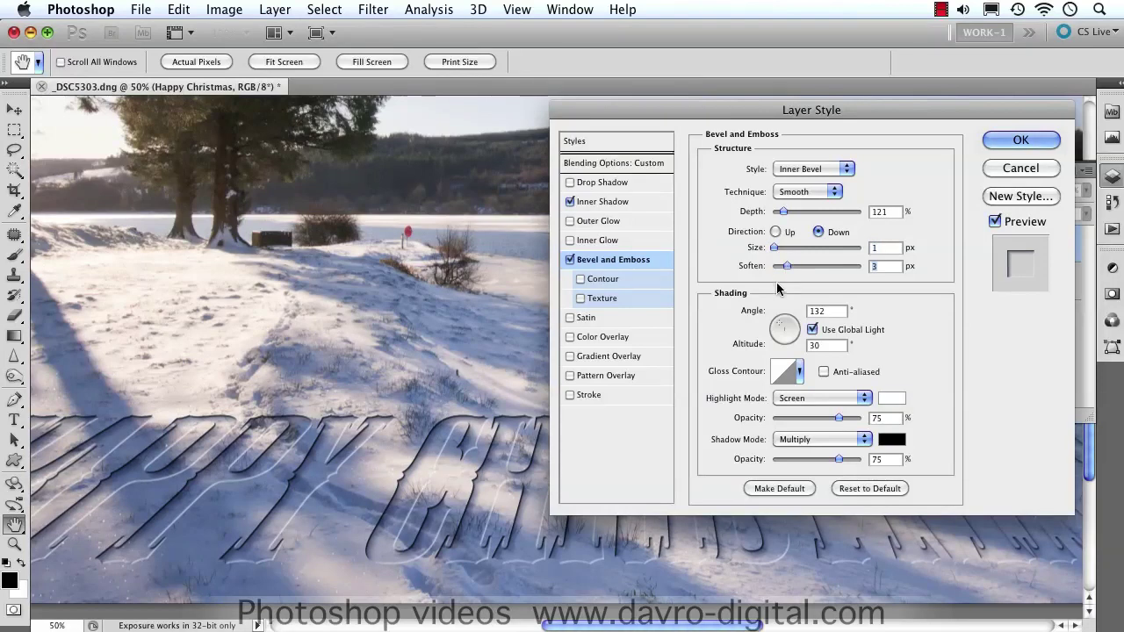
pyautogui.click(615, 281)
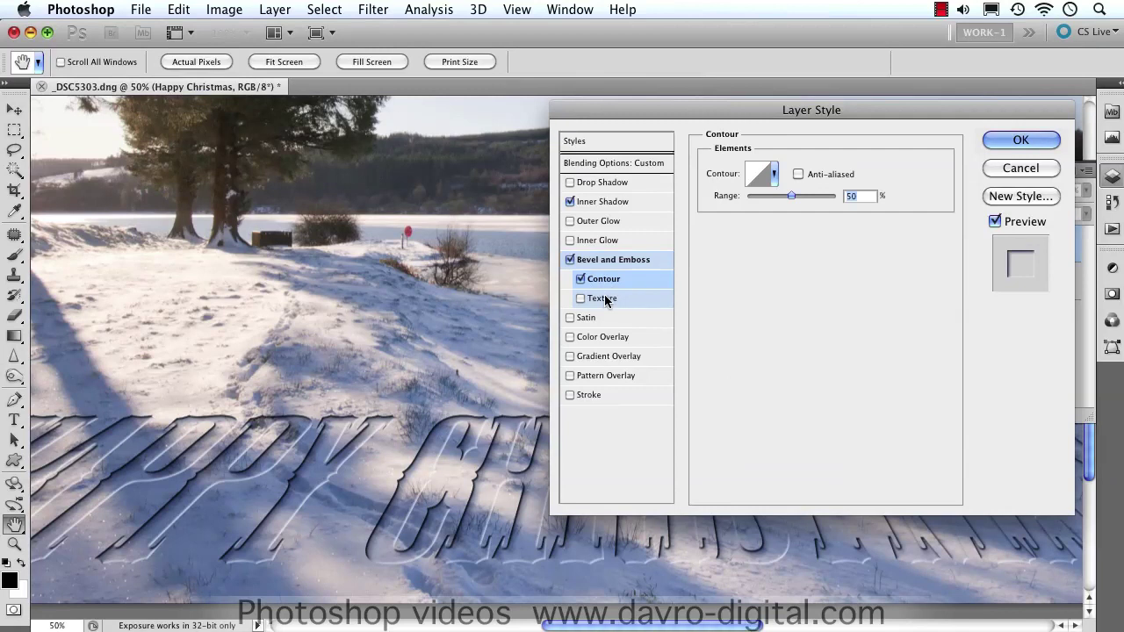
# Step: Add a Texture to the emboss using the Bubbles pattern
pyautogui.click(604, 300)
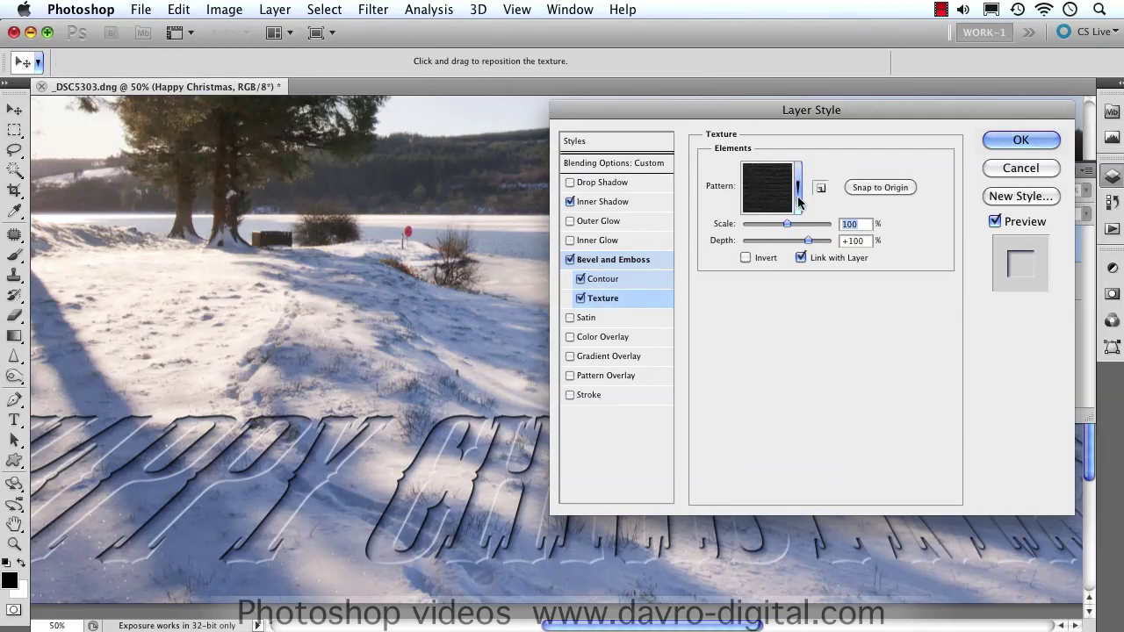
pyautogui.click(798, 195)
pyautogui.click(686, 240)
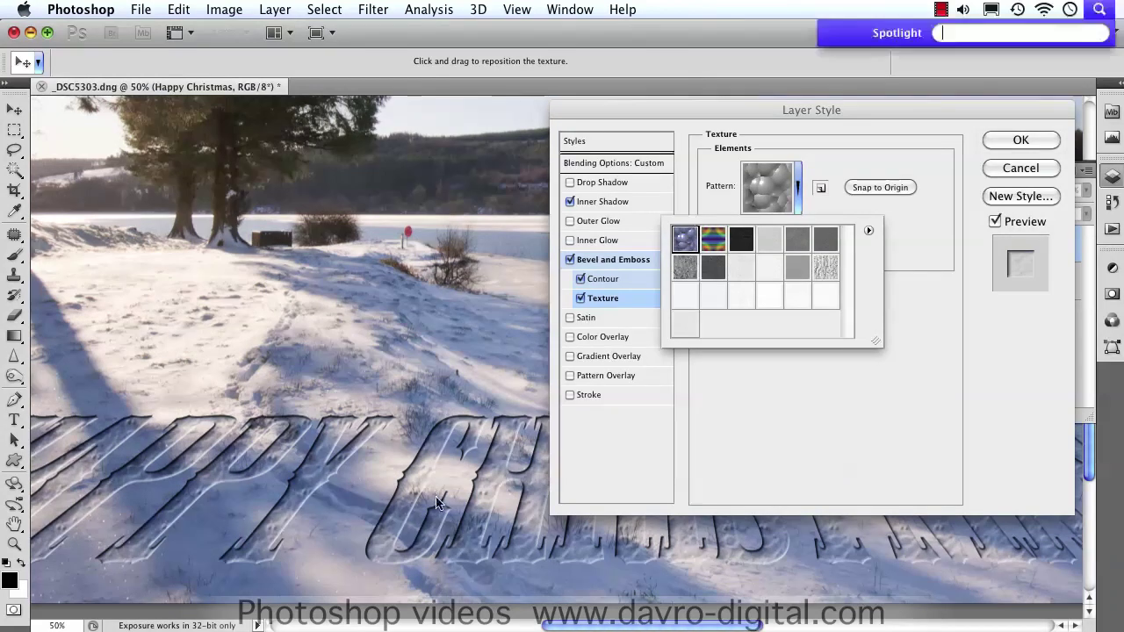
pyautogui.click(430, 485)
# Step: Zoom in on the letters, set texture Depth to +50, and compare the texture off and on
pyautogui.press('super+plus')
pyautogui.press('super+plus')
pyautogui.moveTo(397, 550); pyautogui.dragTo(679, 458)
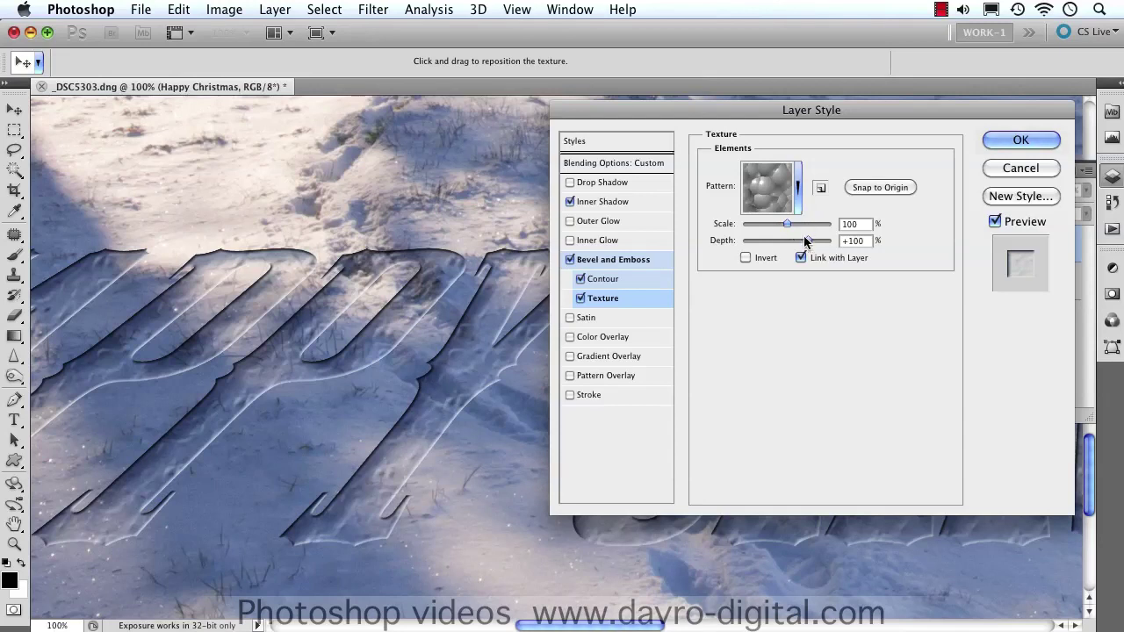
pyautogui.moveTo(809, 245); pyautogui.dragTo(794, 244)
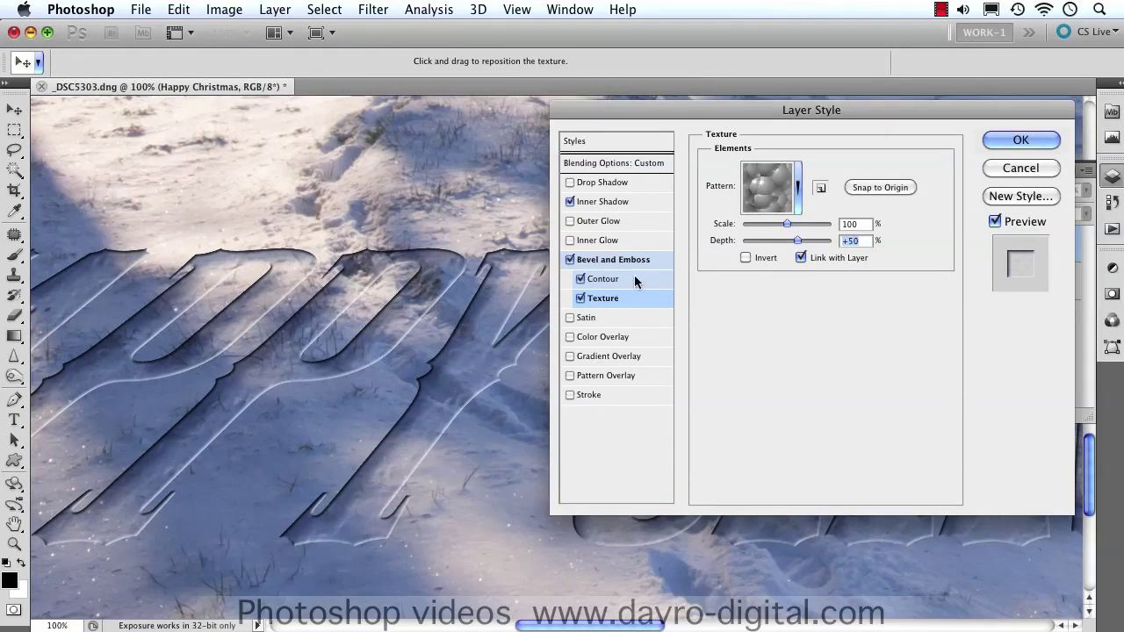
pyautogui.click(582, 299)
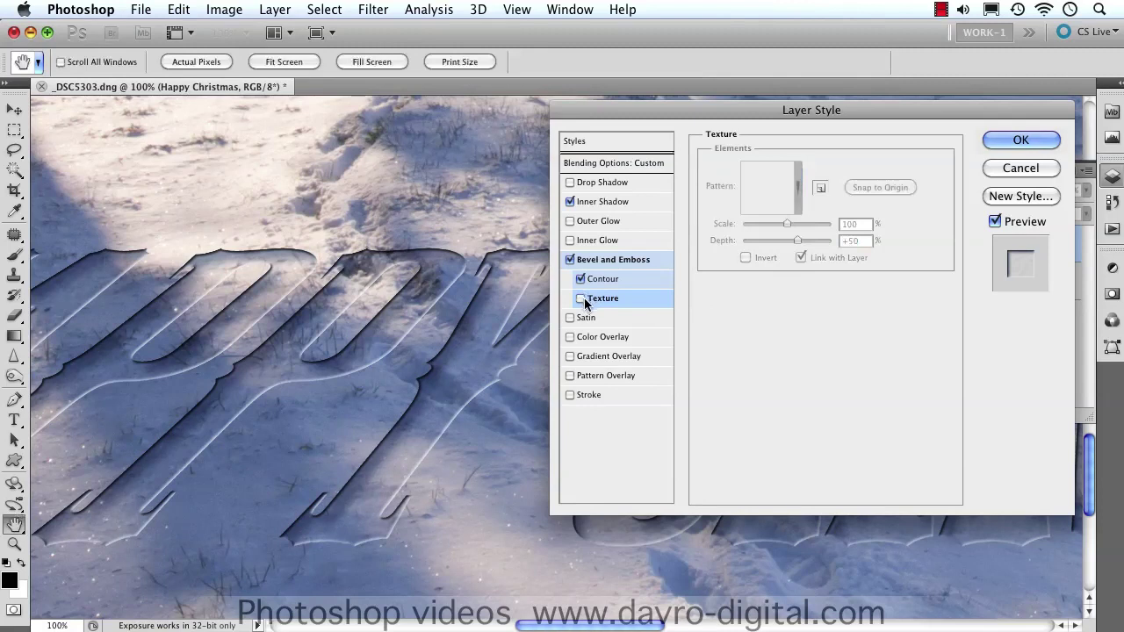
pyautogui.click(587, 300)
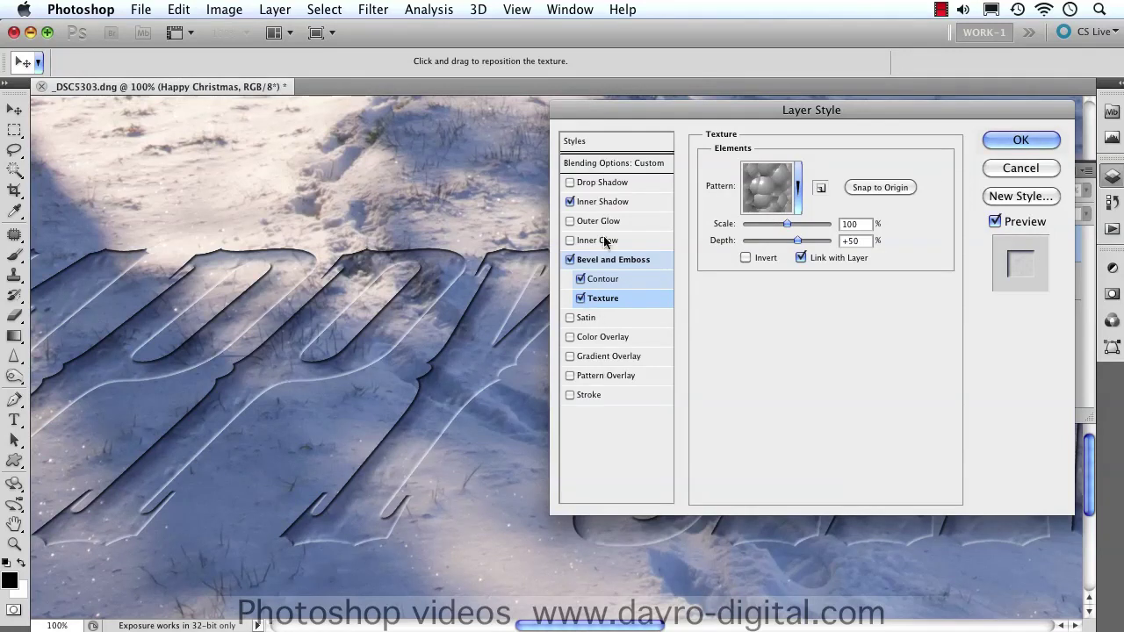
# Step: Review the Inner Shadow settings, comparing the style preview hidden and shown
pyautogui.click(606, 201)
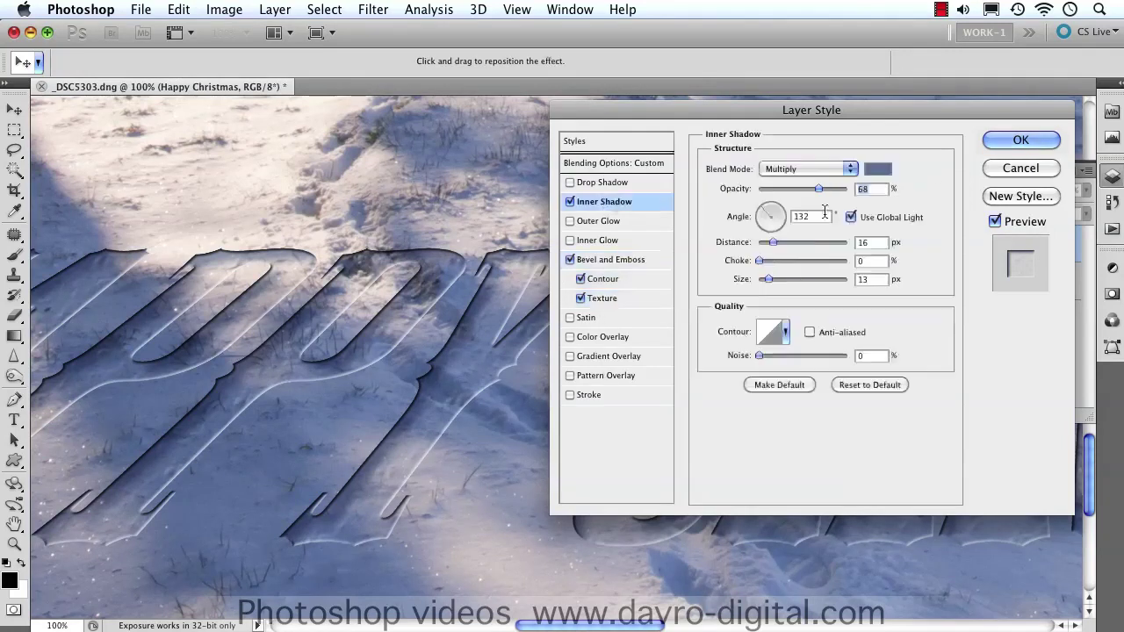
pyautogui.click(996, 222)
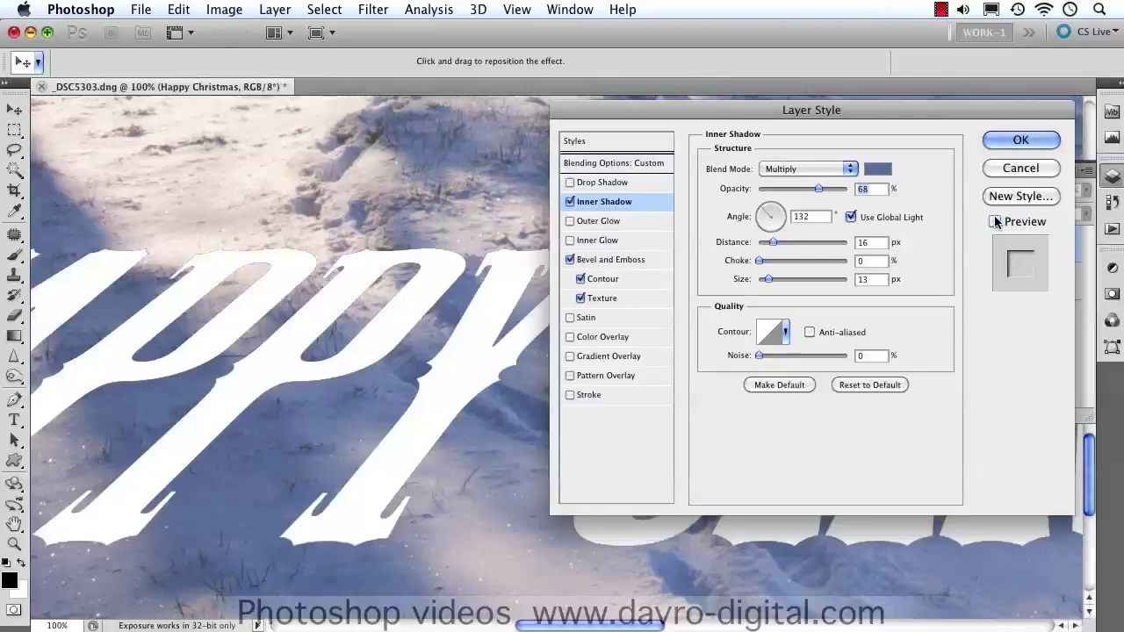
pyautogui.click(996, 222)
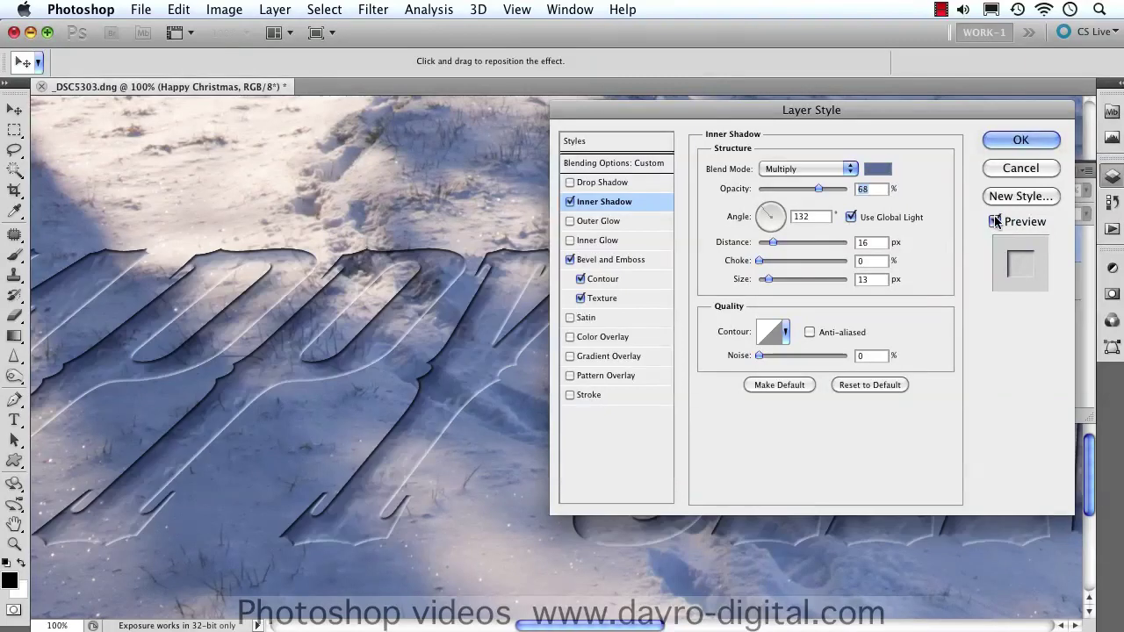
# Step: Apply the layer style, then set the text layer's Fill to 26% and adjust its opacity
pyautogui.click(1021, 141)
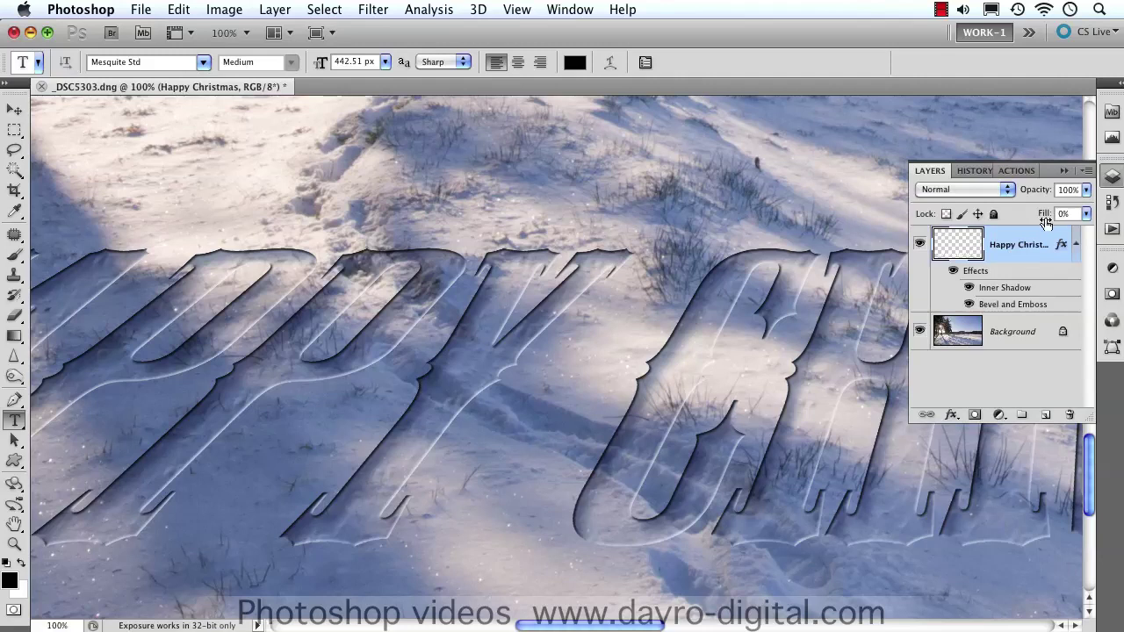
pyautogui.moveTo(1041, 217)
pyautogui.mouseDown()
pyautogui.moveTo(1075, 215)
pyautogui.moveTo(1035, 220)
pyautogui.mouseUp()
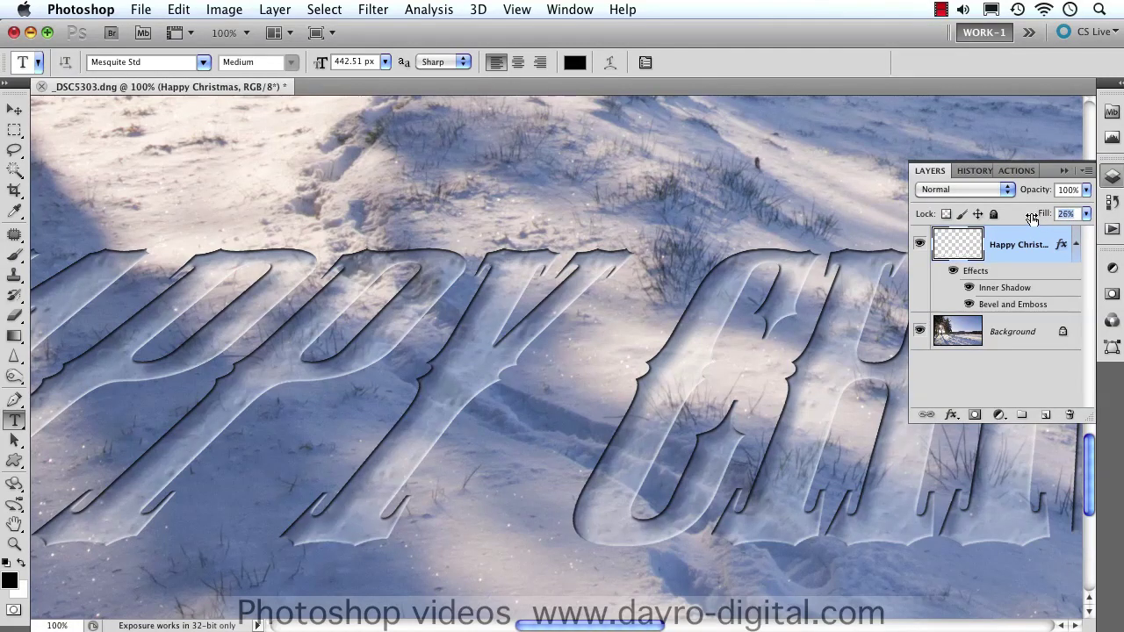
pyautogui.moveTo(1040, 193); pyautogui.dragTo(1019, 193)
pyautogui.moveTo(1033, 192); pyautogui.dragTo(1049, 186)
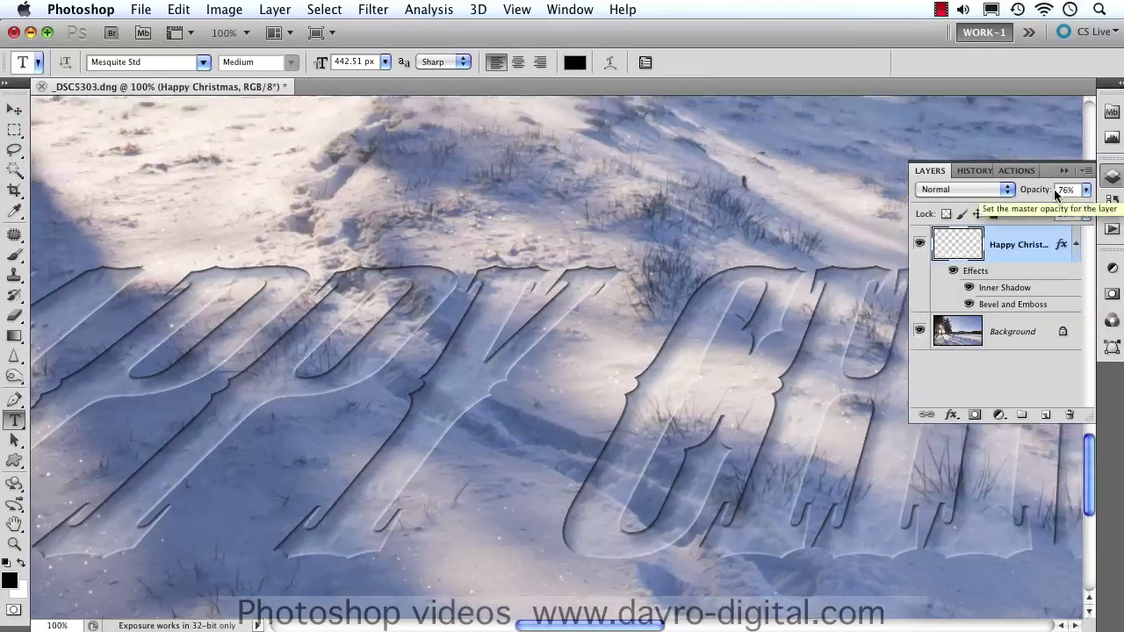
# Step: Fit the photo on screen and lower the HAPPY CHRISTMAS layer opacity to 43%
pyautogui.press('super+0')
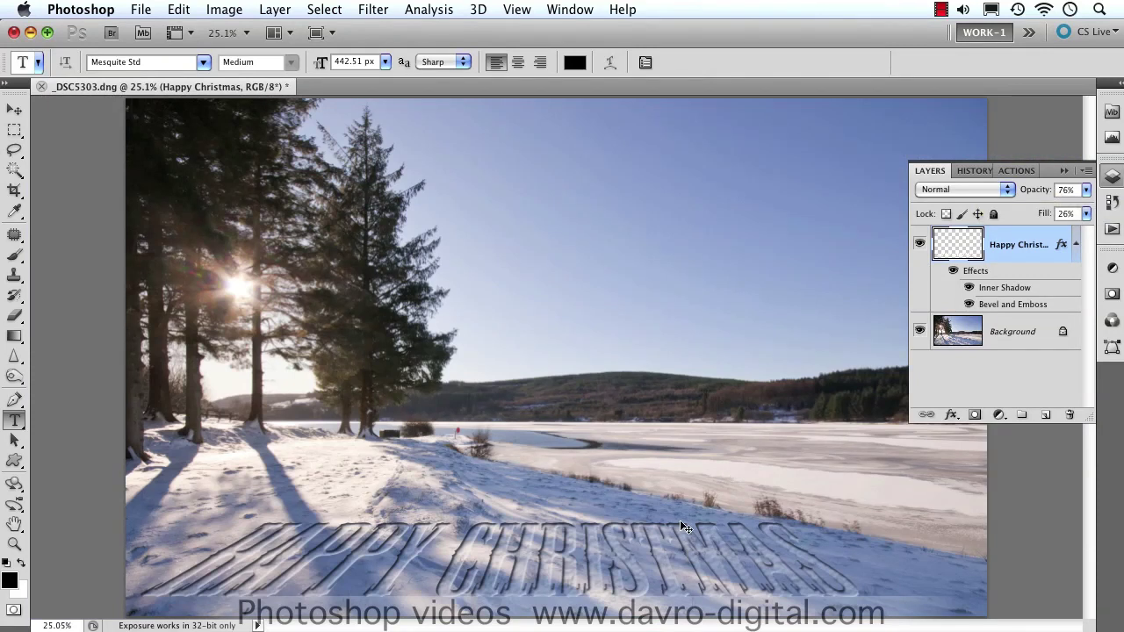
pyautogui.moveTo(672, 552)
pyautogui.mouseDown()
pyautogui.moveTo(730, 444)
pyautogui.moveTo(780, 430)
pyautogui.moveTo(668, 553)
pyautogui.mouseUp()
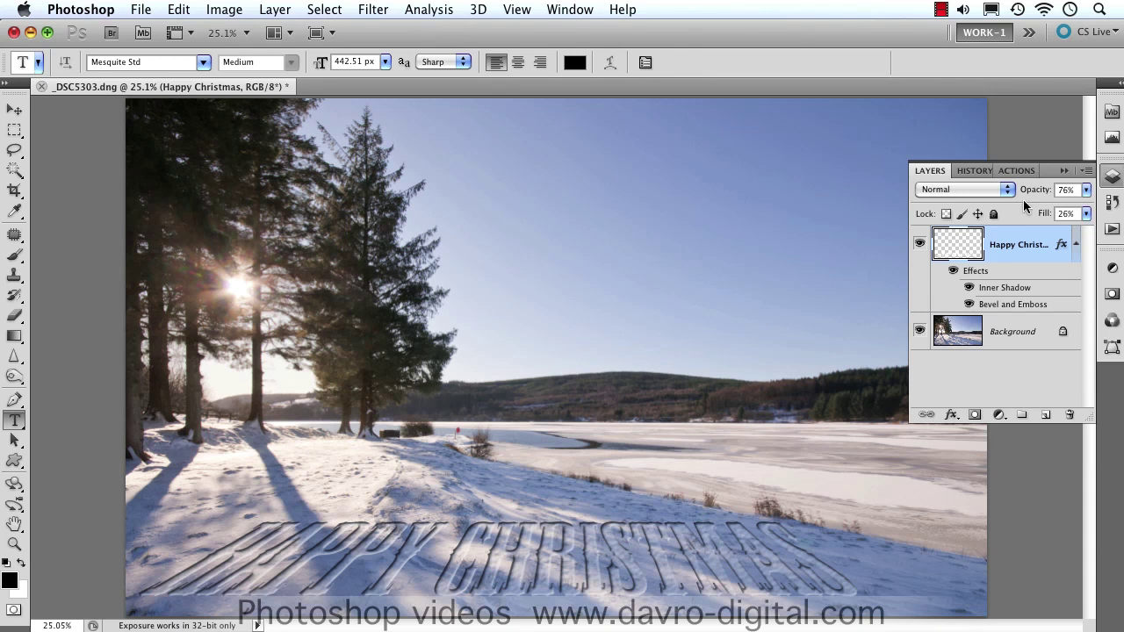
pyautogui.moveTo(1041, 195); pyautogui.dragTo(1046, 314)
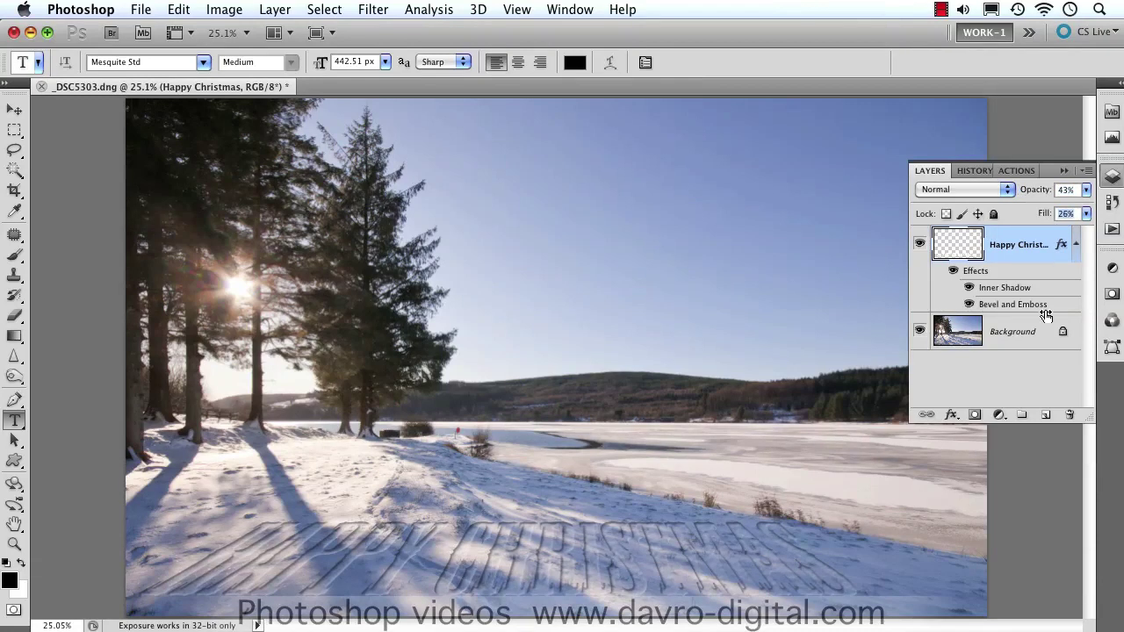